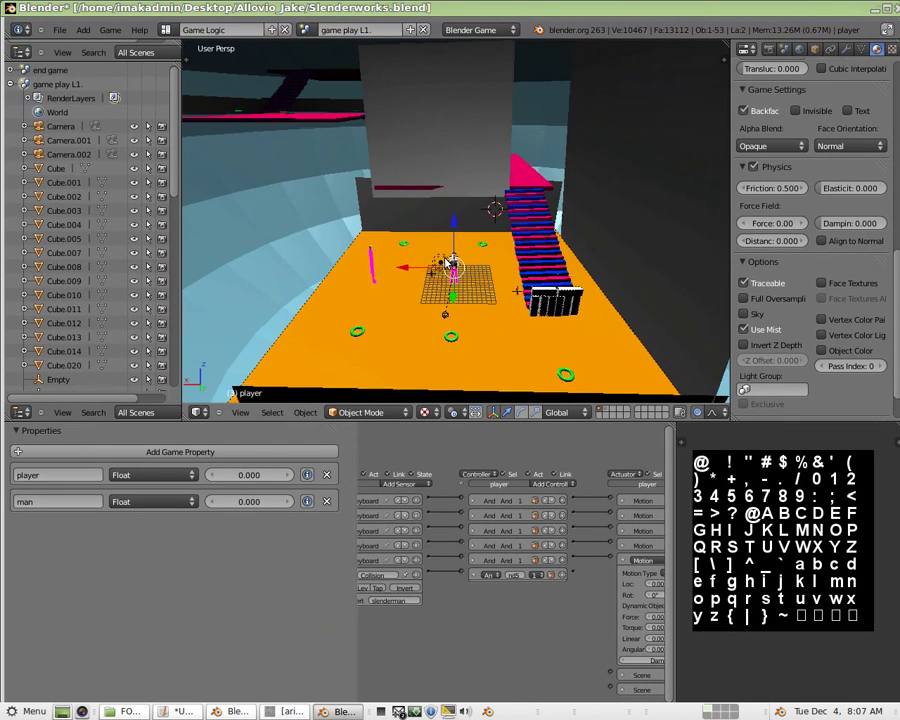
# - Test-run the level in the game engine, then stop it to return to editing
pyautogui.press('p')
pyautogui.press('Escape')
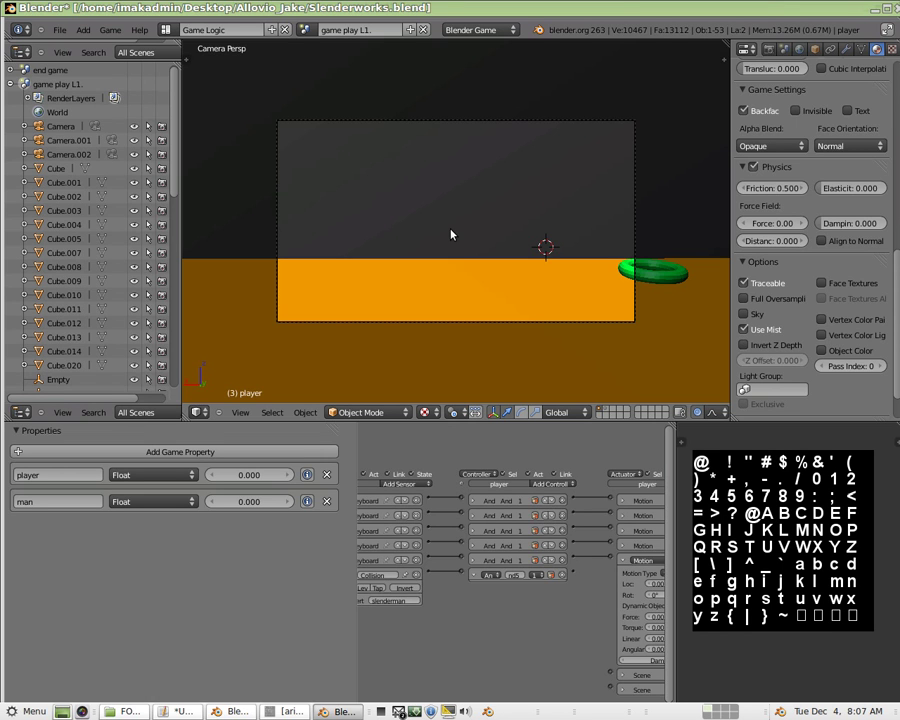
pyautogui.press('p')
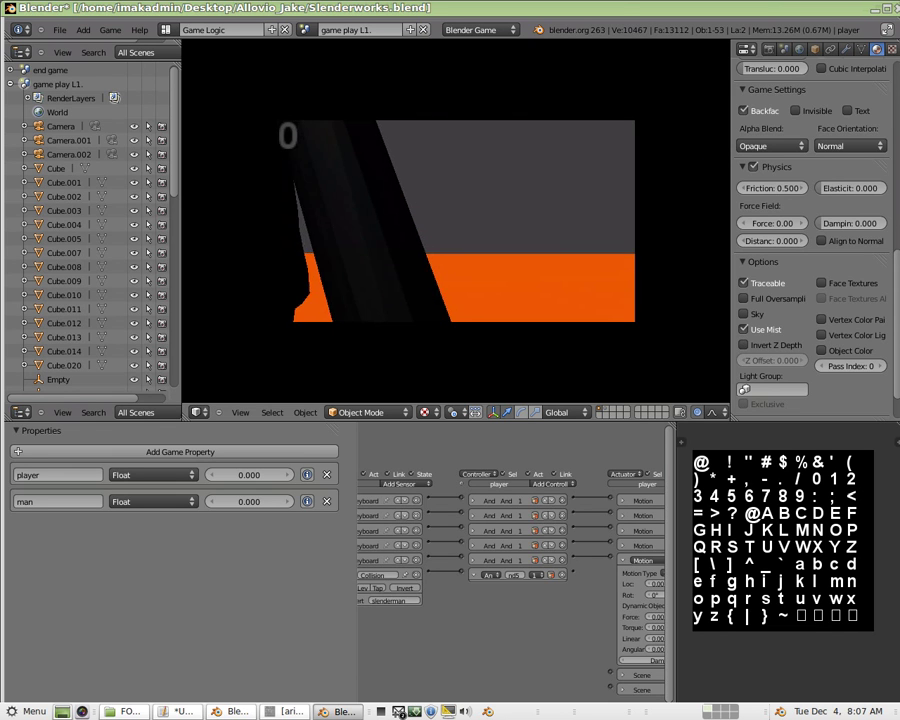
pyautogui.press('Escape')
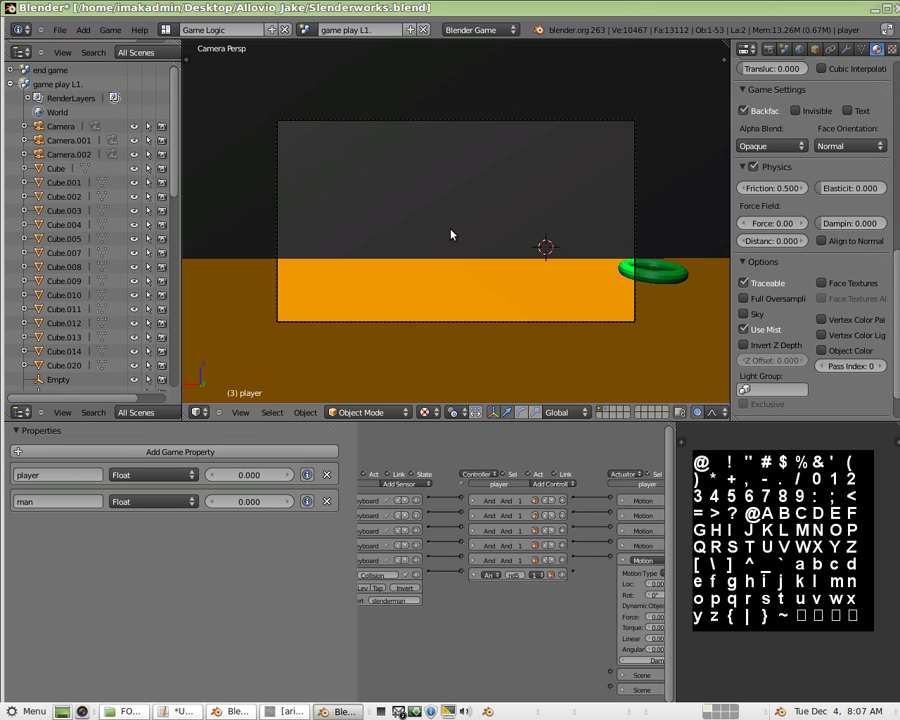
pyautogui.press('p')
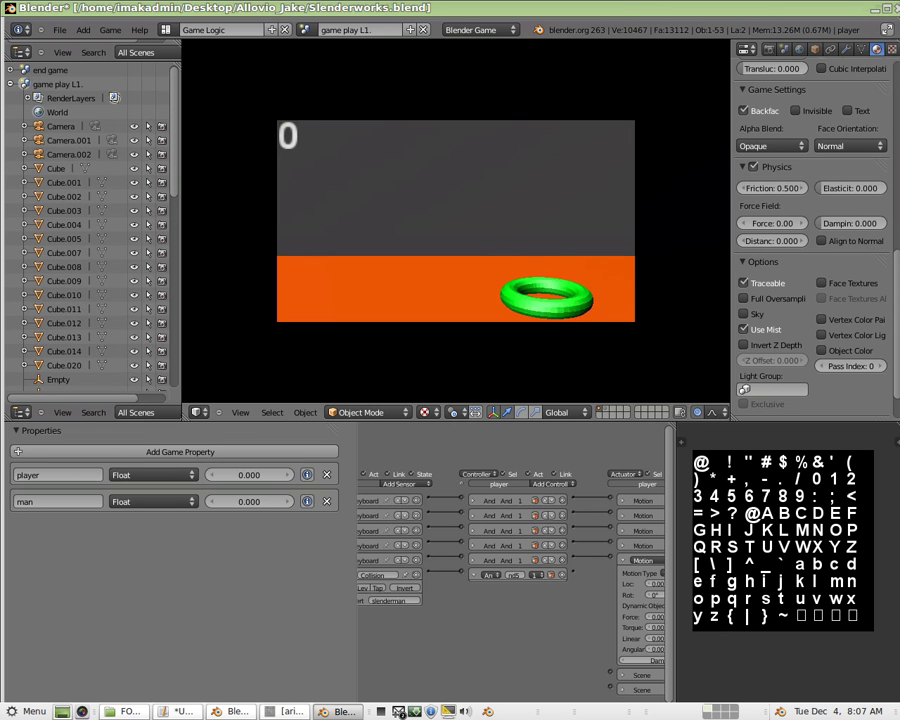
pyautogui.press('w')
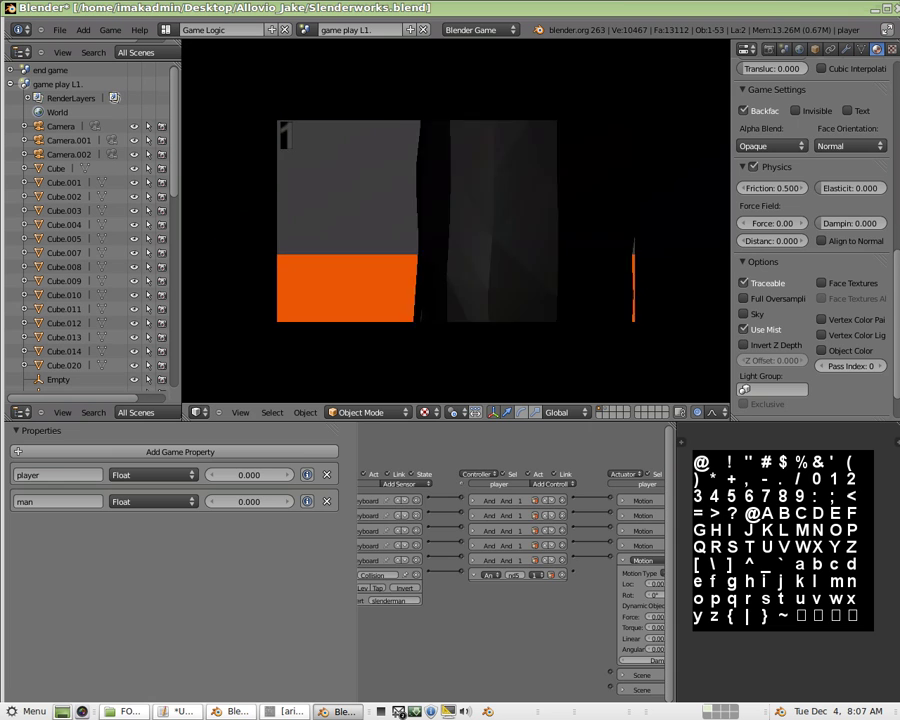
pyautogui.press('Escape')
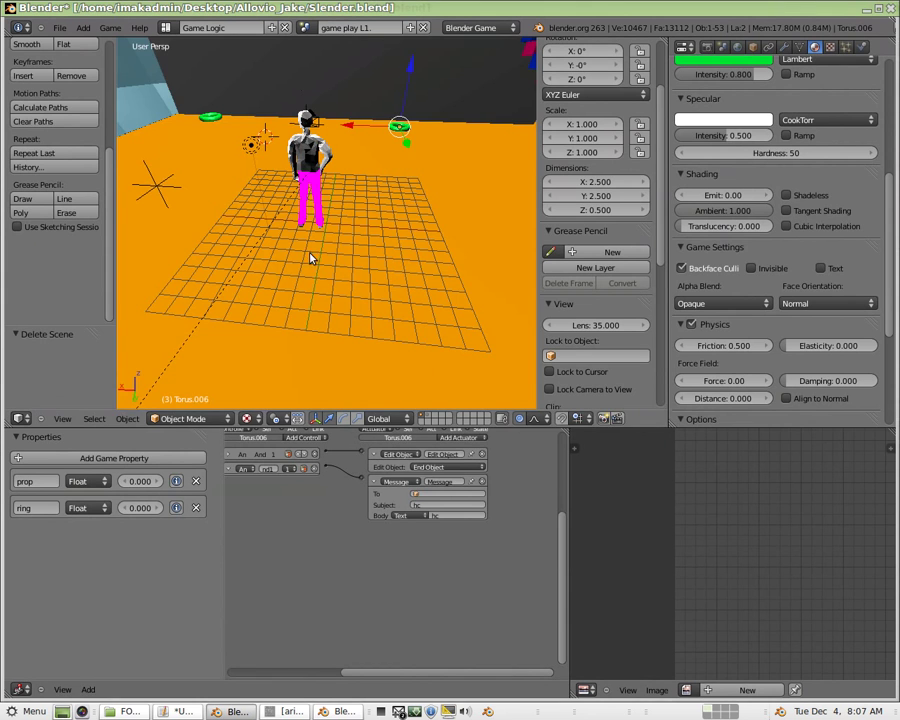
# - Frame the selected green ring collectible and orbit to a close side view of it
pyautogui.moveTo(311, 255); pyautogui.dragTo(330, 205, button='middle')
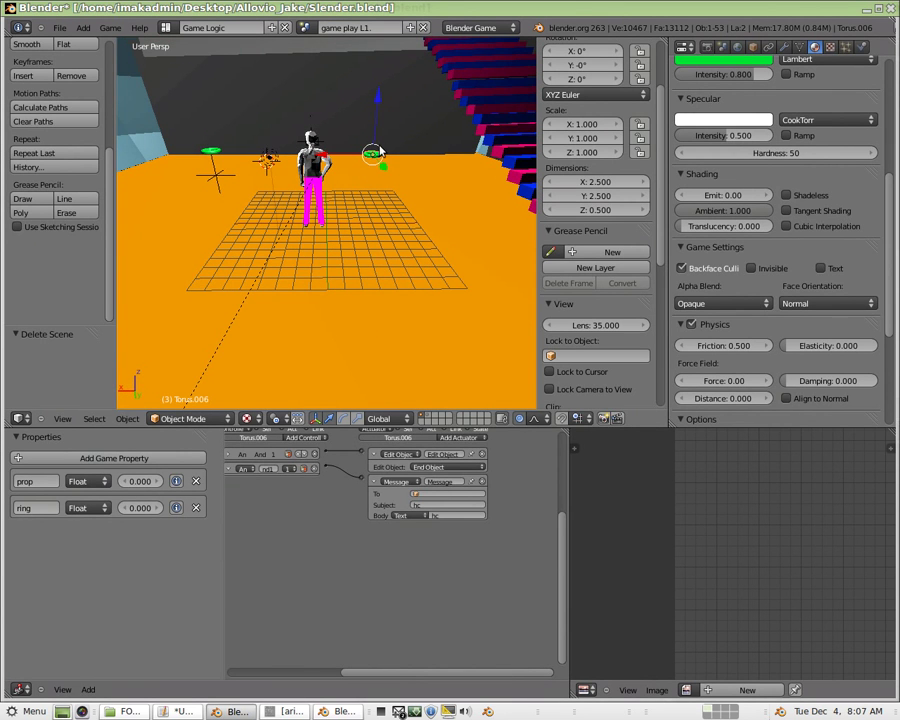
pyautogui.press('KP_Decimal')
pyautogui.moveTo(372, 177); pyautogui.dragTo(337, 196, button='middle')
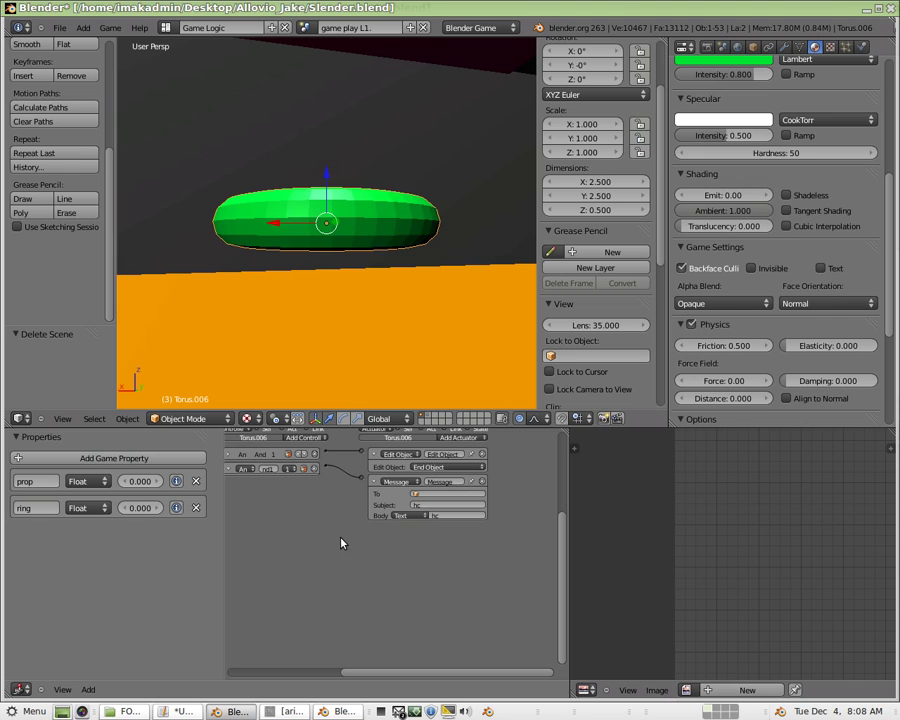
# - Create a new empty scene and add a plane to it
pyautogui.click(410, 27)
pyautogui.click(360, 53)
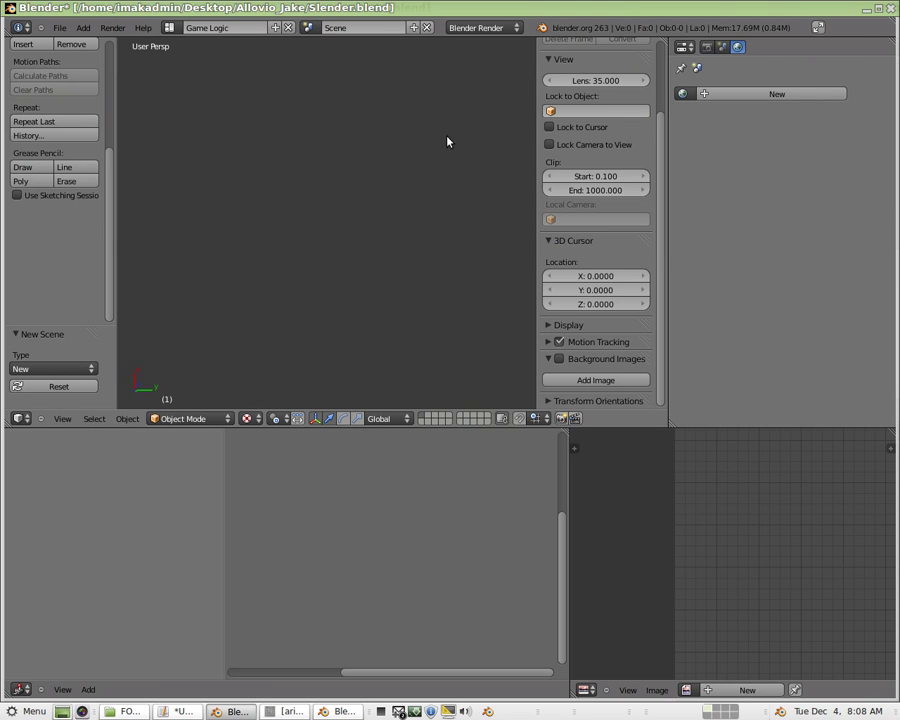
pyautogui.moveTo(202, 398); pyautogui.dragTo(205, 285, button='middle')
pyautogui.click(84, 27)
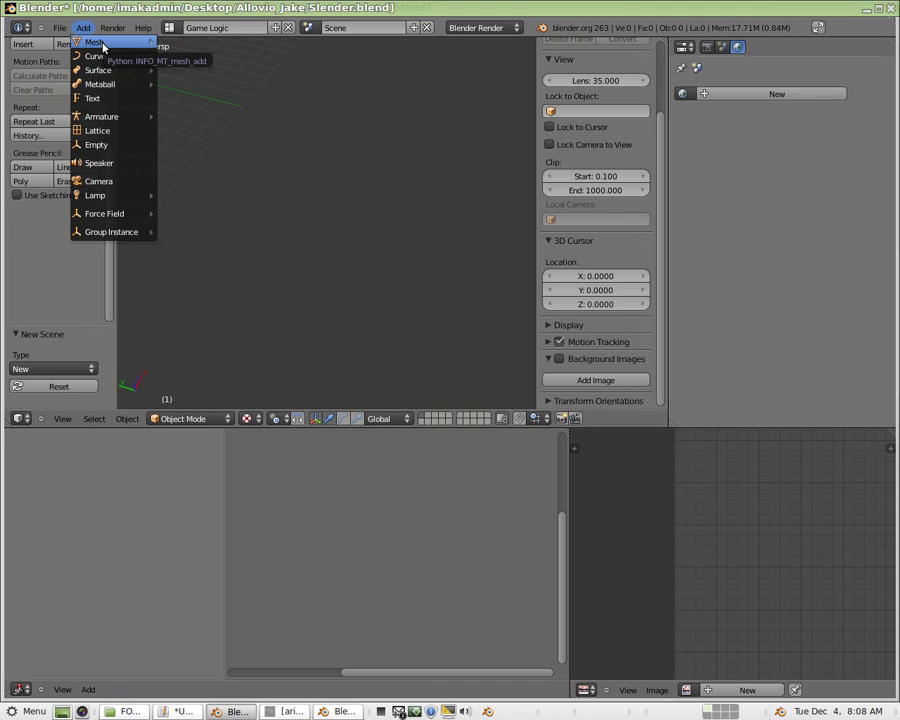
pyautogui.moveTo(103, 45)
pyautogui.click(201, 40)
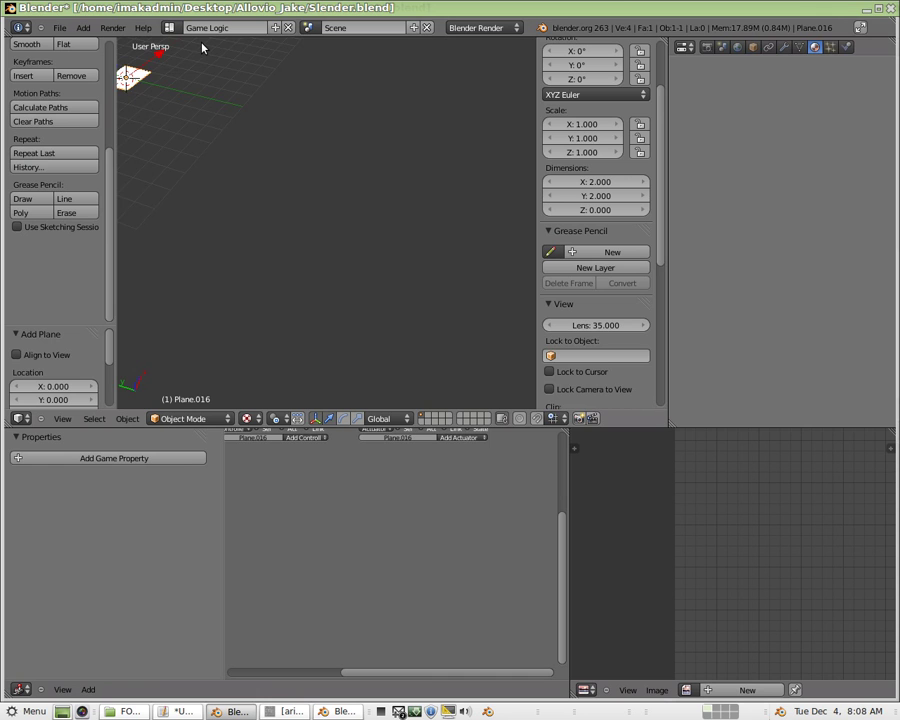
# - Set the 3D cursor's Z location to 10
pyautogui.press('KP_Decimal')
pyautogui.moveTo(321, 145); pyautogui.dragTo(329, 269, button='middle')
pyautogui.scroll(-3, 362, 250)
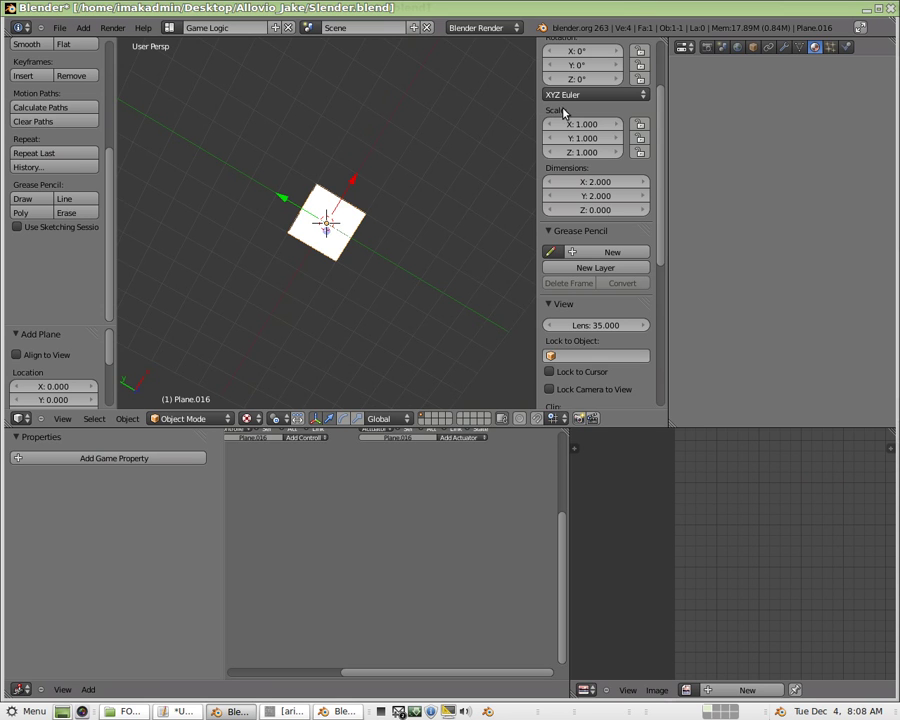
pyautogui.moveTo(396, 263); pyautogui.dragTo(405, 160, button='middle')
pyautogui.scroll(-5, 609, 293)
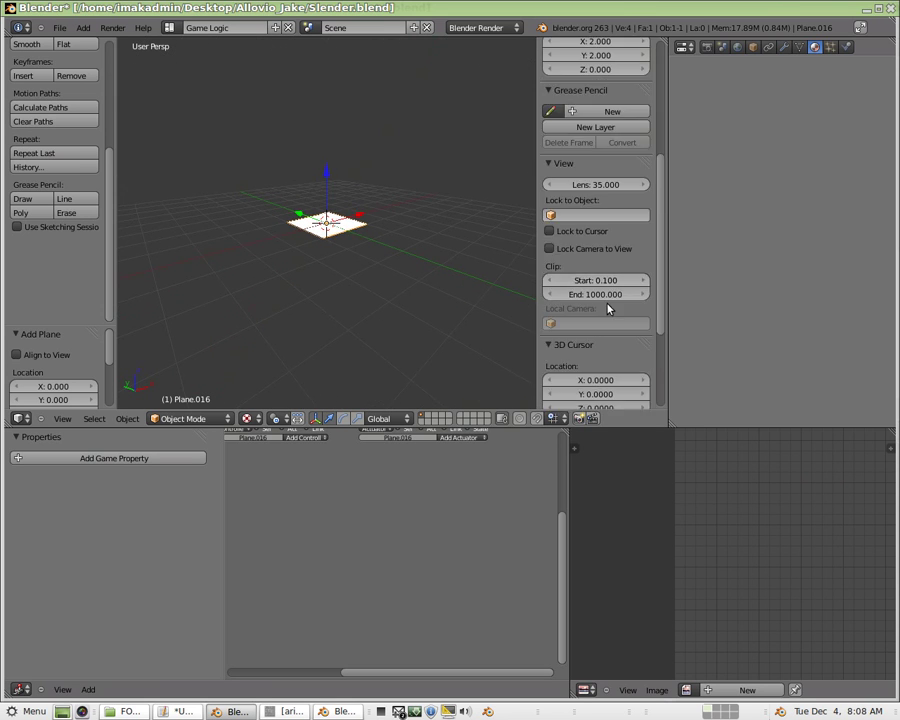
pyautogui.scroll(-3, 603, 370)
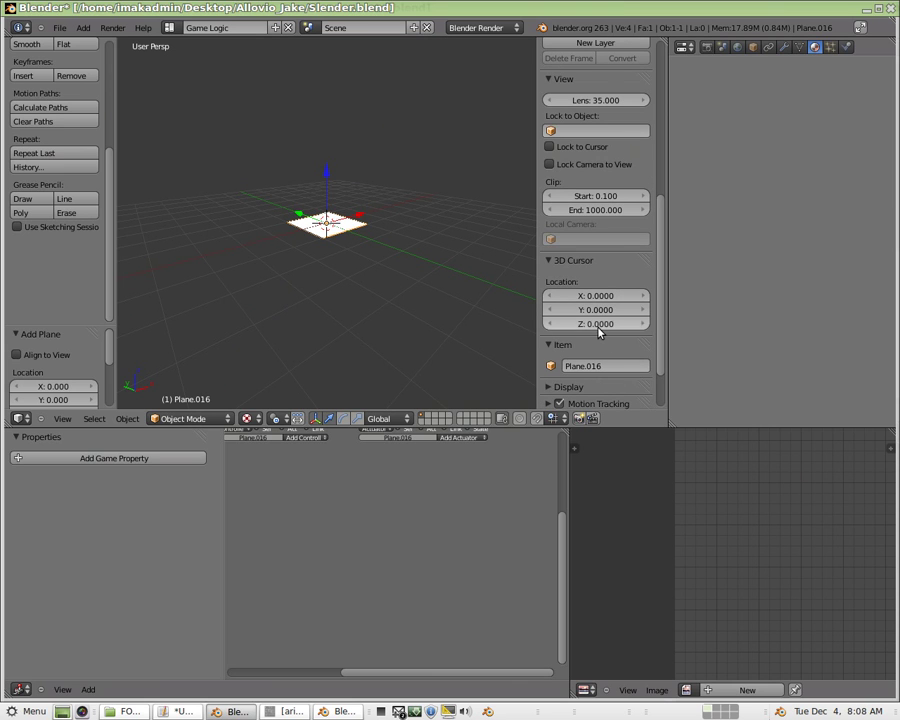
pyautogui.click(599, 325)
pyautogui.write('10')
pyautogui.press('Return')
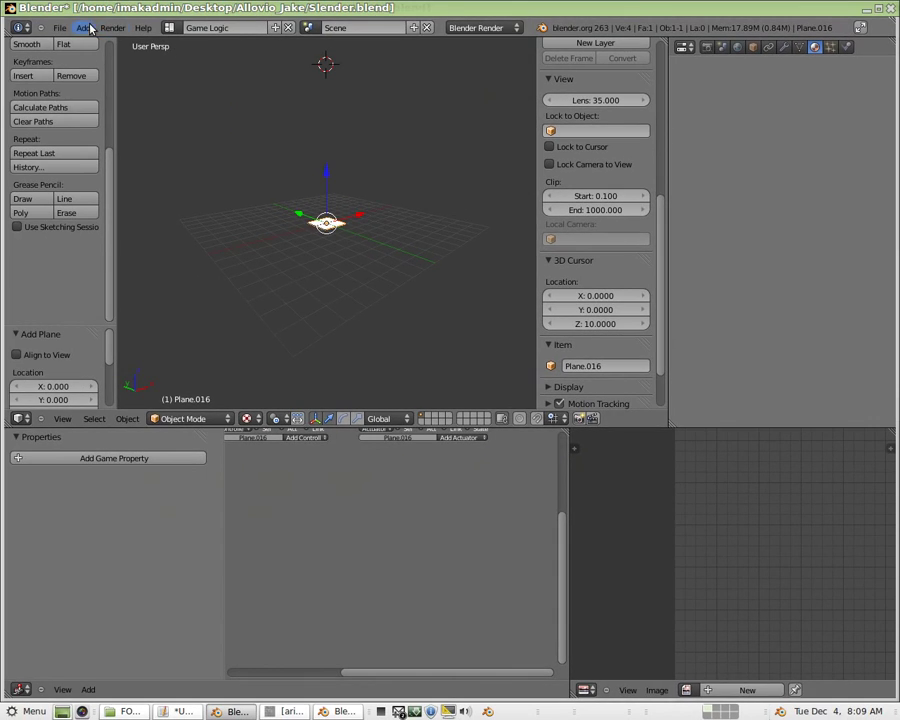
# - Add a camera at the raised 3D cursor and check the view through it
pyautogui.click(83, 27)
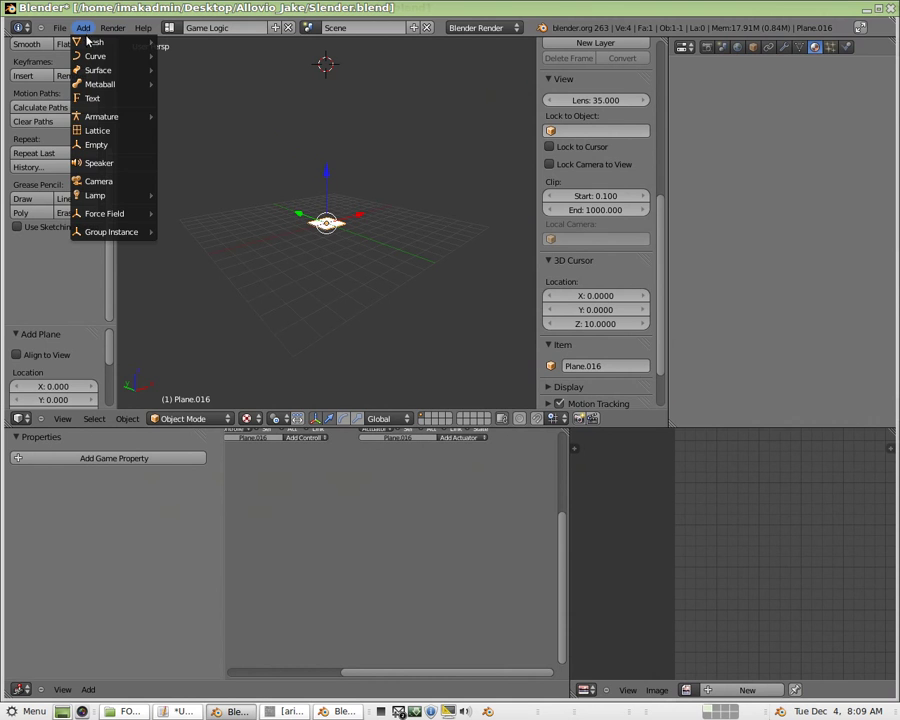
pyautogui.click(97, 183)
pyautogui.press('KP_0')
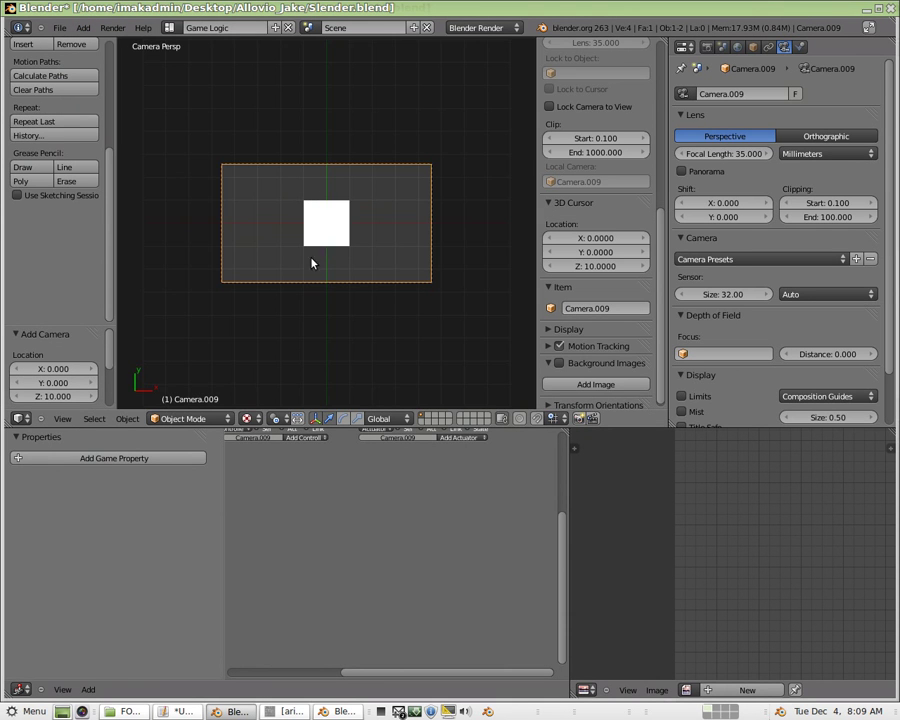
pyautogui.press('KP_0')
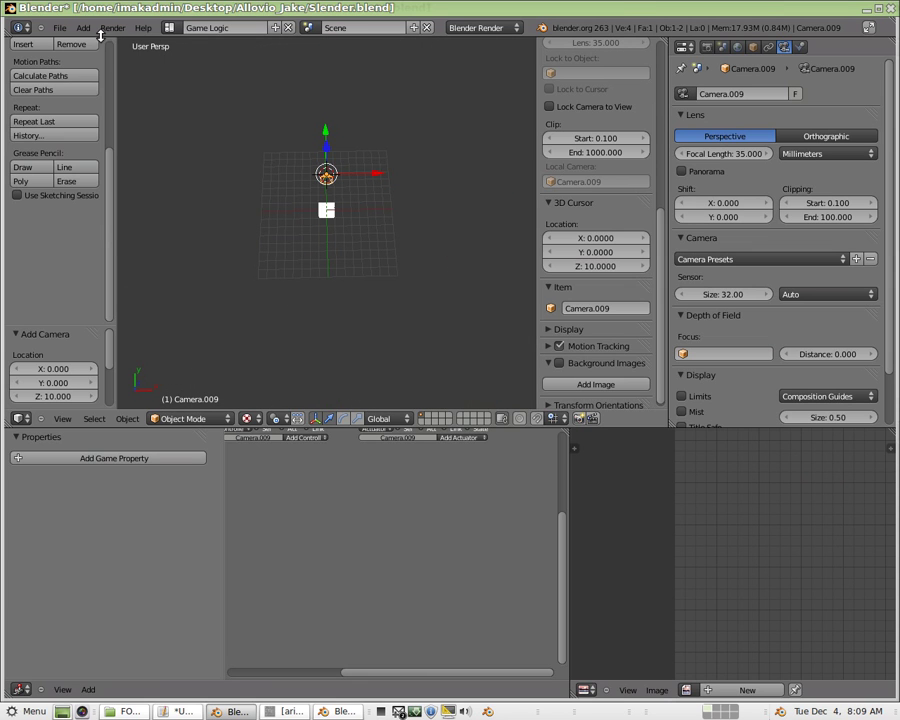
# - Add a Hemi lamp to the new scene
pyautogui.click(90, 33)
pyautogui.moveTo(108, 196)
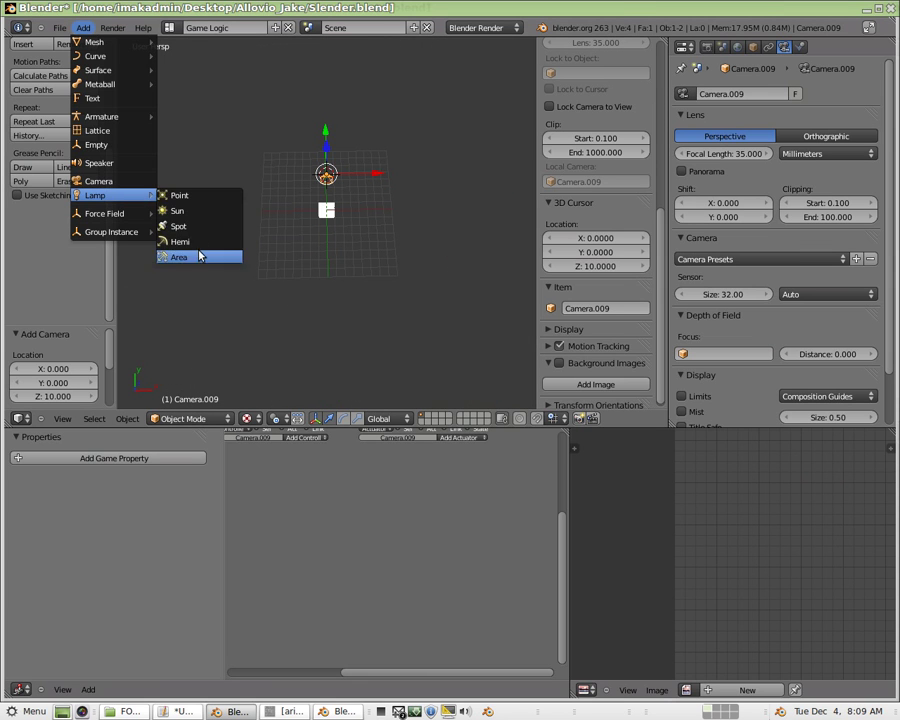
pyautogui.click(190, 241)
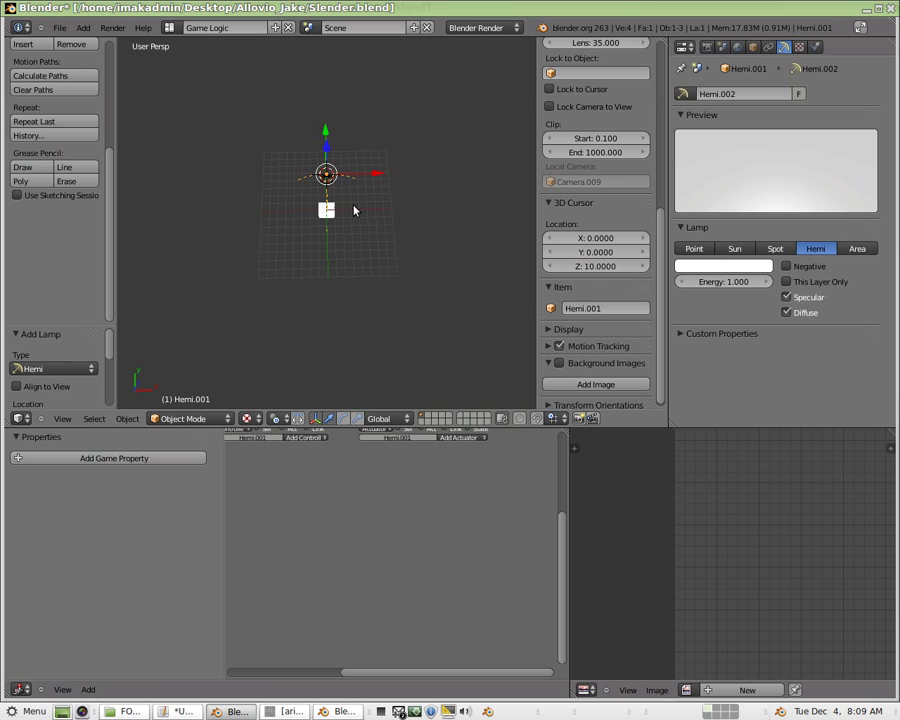
pyautogui.scroll(5, 340, 200)
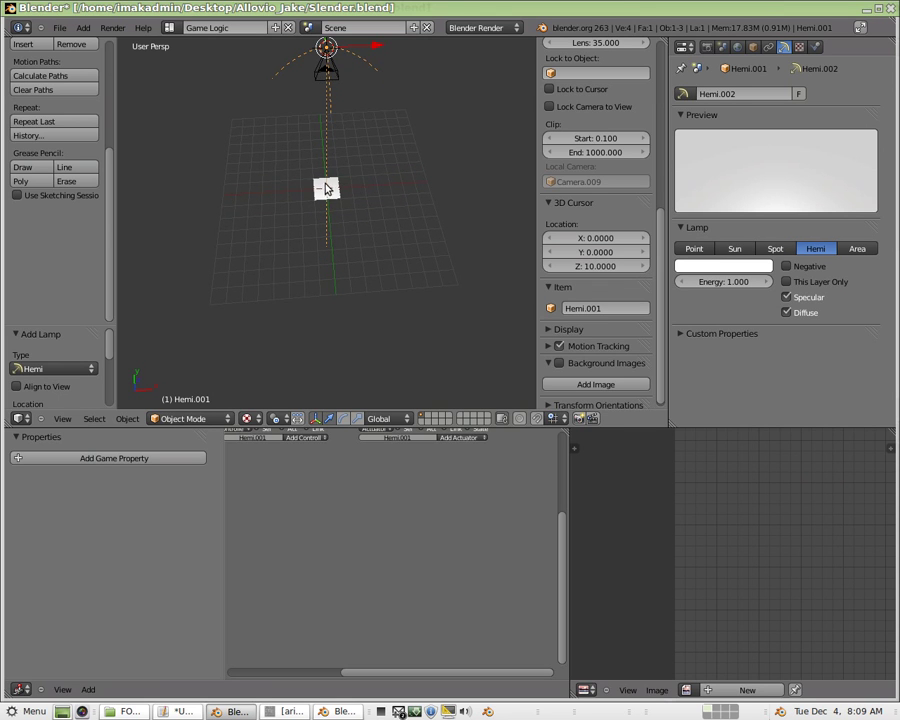
# - Unwrap the plane's face in Edit Mode, then bring up the Pluma note with the link
pyautogui.rightClick(326, 189)
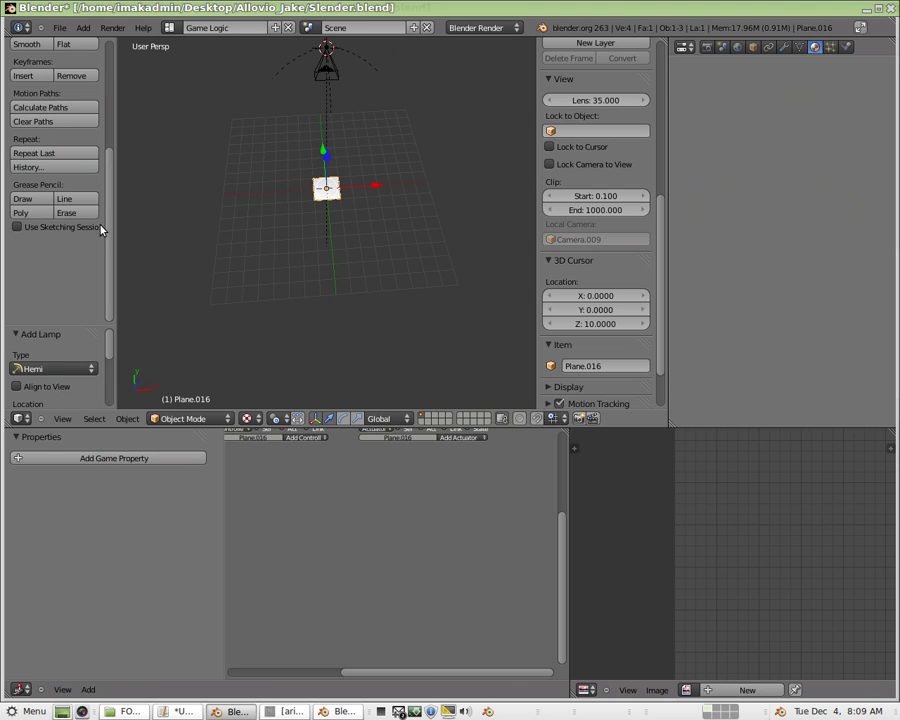
pyautogui.click(178, 418)
pyautogui.click(179, 388)
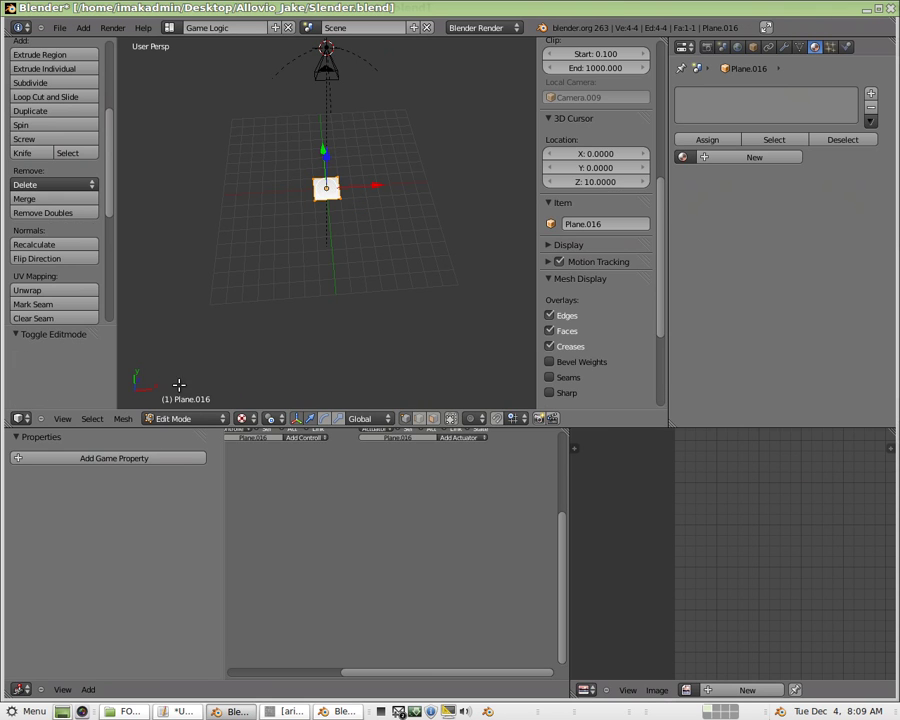
pyautogui.click(59, 296)
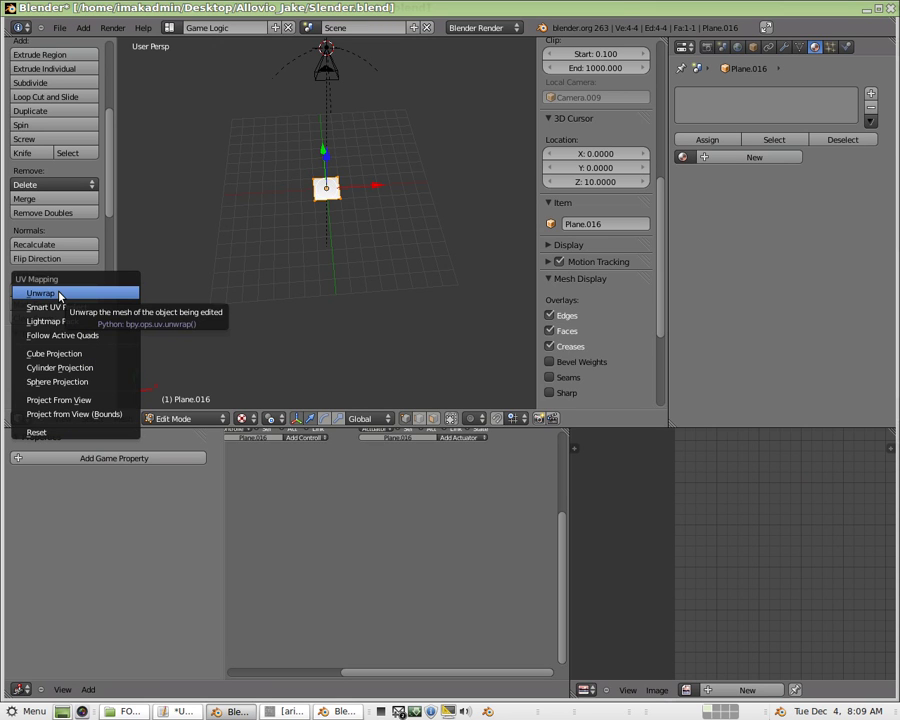
pyautogui.click(59, 294)
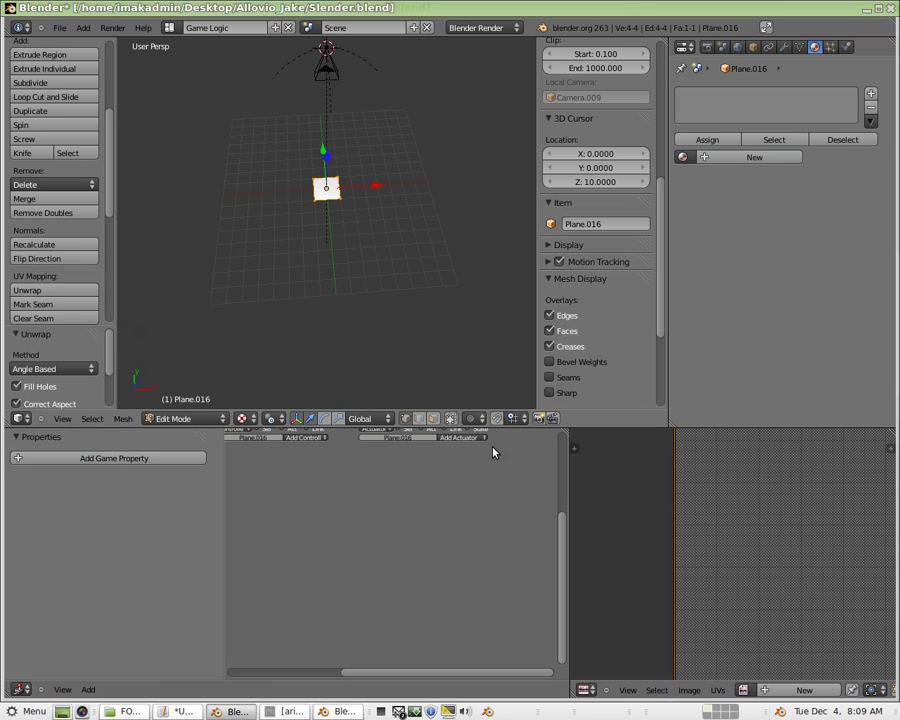
pyautogui.moveTo(787, 559); pyautogui.dragTo(668, 430, button='middle')
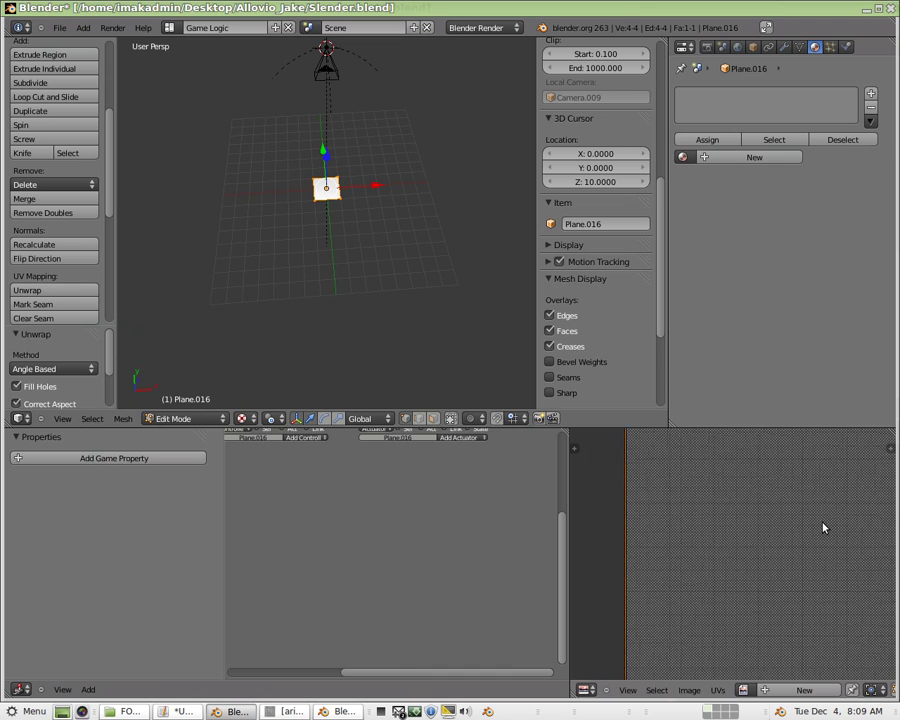
pyautogui.scroll(-1, 824, 529)
pyautogui.scroll(-1, 800, 539)
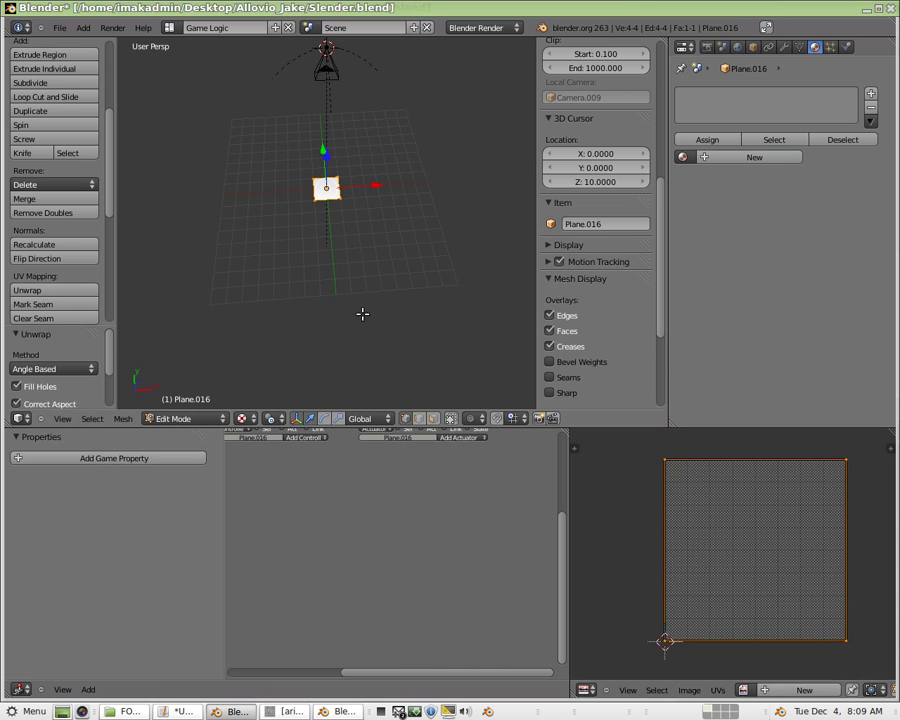
pyautogui.click(185, 711)
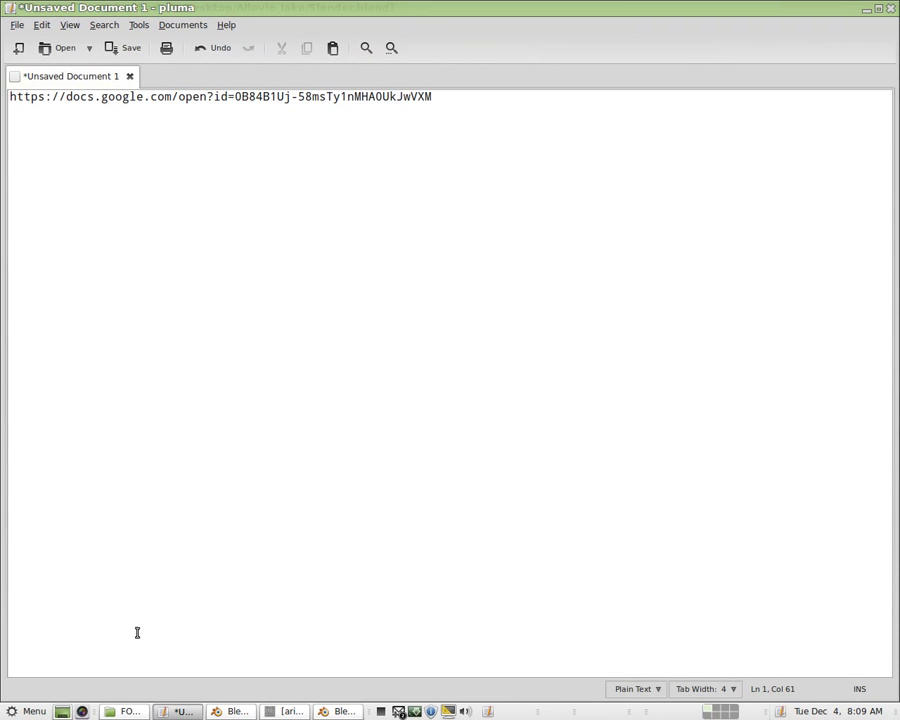
# - Switch to the file manager showing the FONT_IMAGE folder with arialbd.tga
pyautogui.click(140, 714)
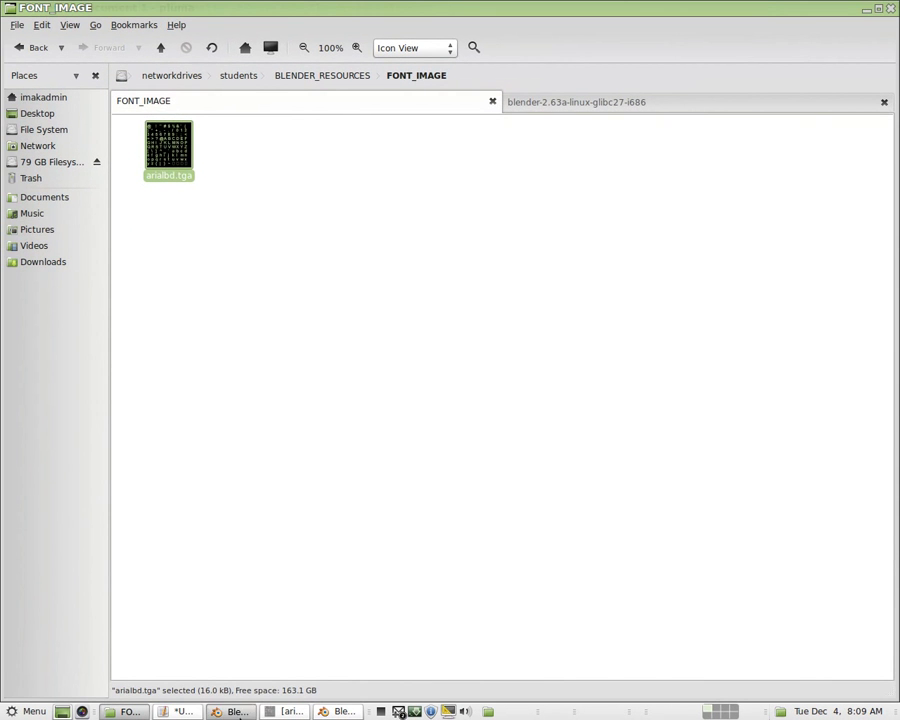
# - Switch back to the Blender window with the plane's UV editor
pyautogui.click(238, 712)
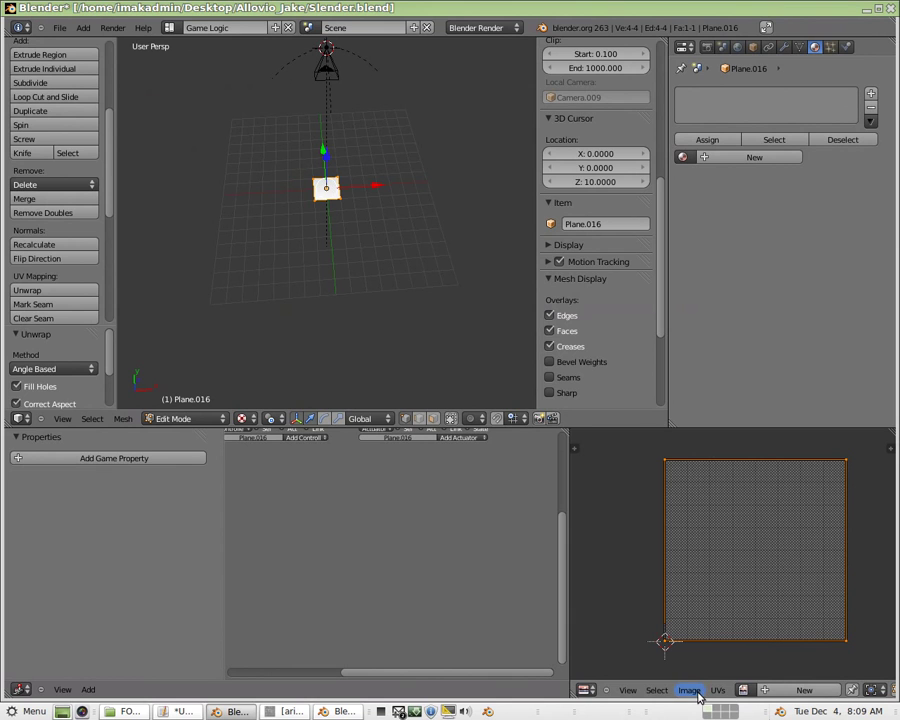
# - Assign the arialbd.tga image to the plane's UVs and view through the camera
pyautogui.click(697, 692)
pyautogui.click(743, 690)
pyautogui.click(767, 541)
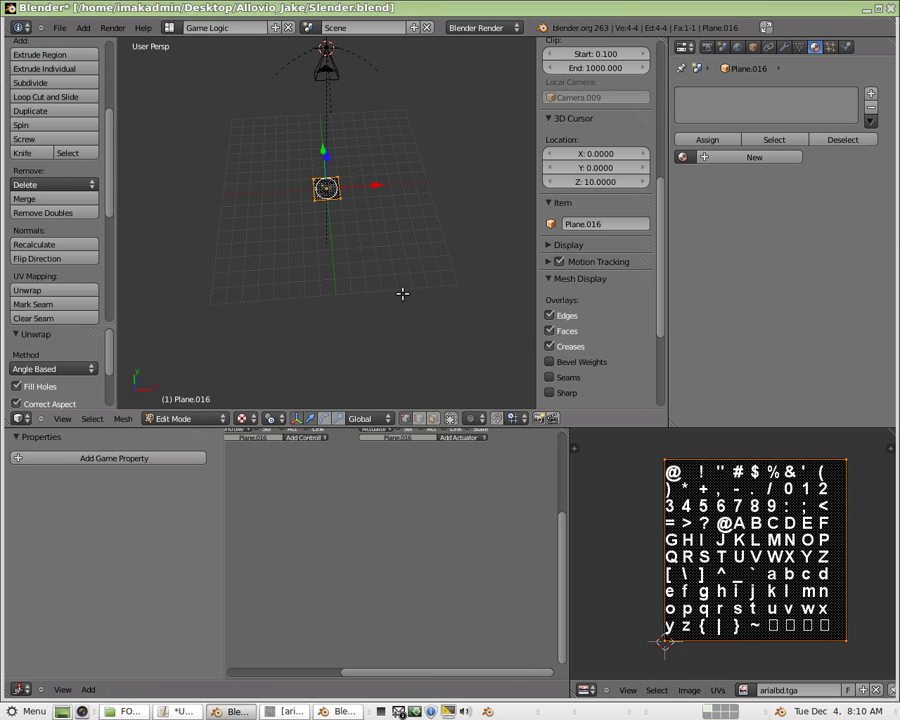
pyautogui.press('KP_0')
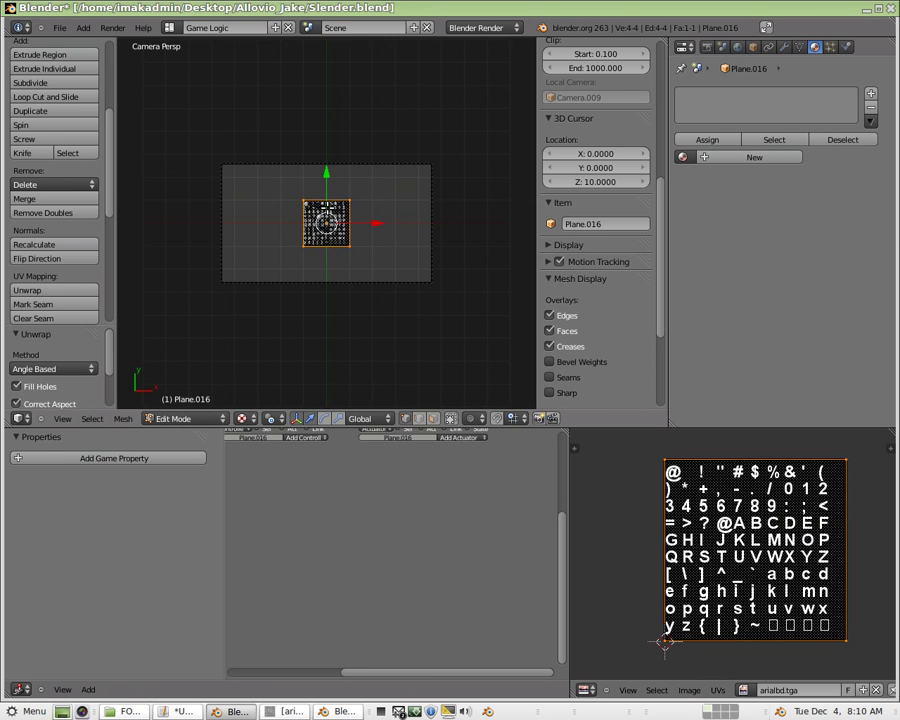
# - Show textured shading and move the plane's UV edges to cover only the @ glyph
pyautogui.hotkey('alt', 'z')
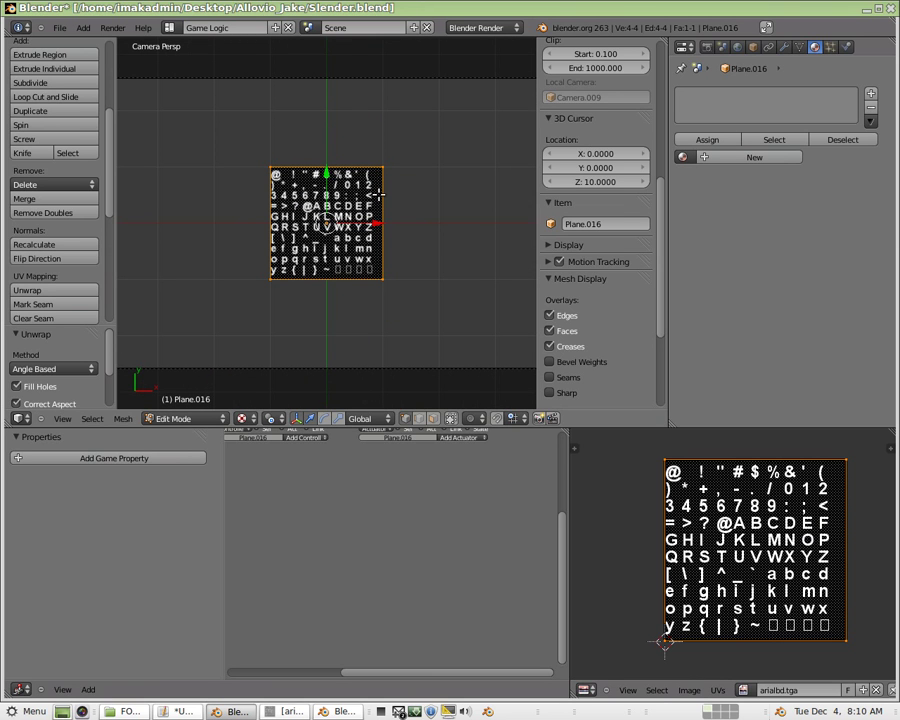
pyautogui.rightClick(843, 641)
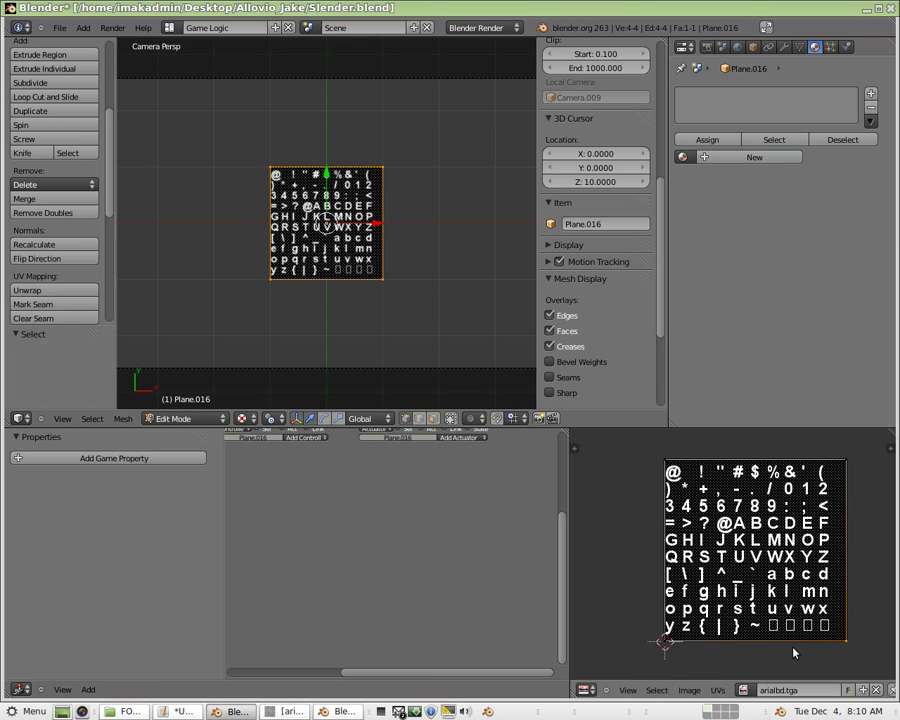
pyautogui.rightClick(667, 641)
pyautogui.press('g')
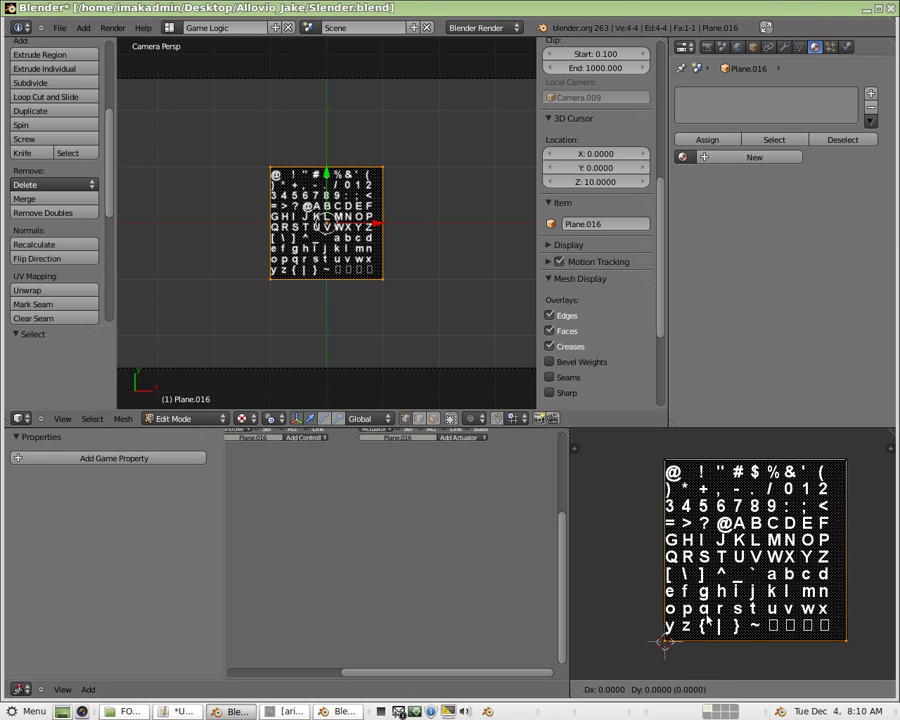
pyautogui.click(708, 463)
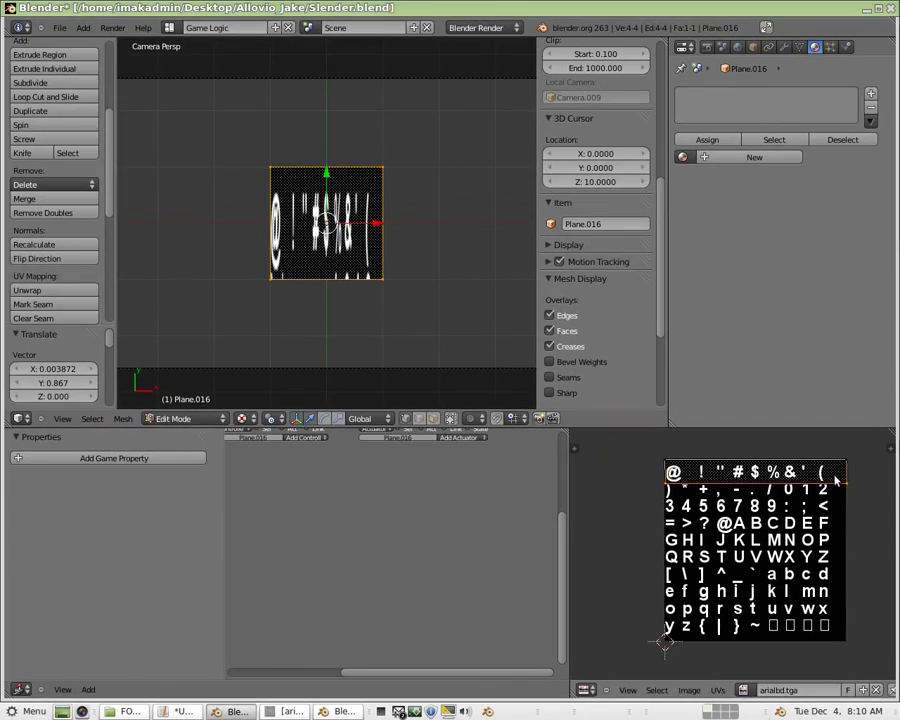
pyautogui.click(381, 711)
pyautogui.click(410, 641)
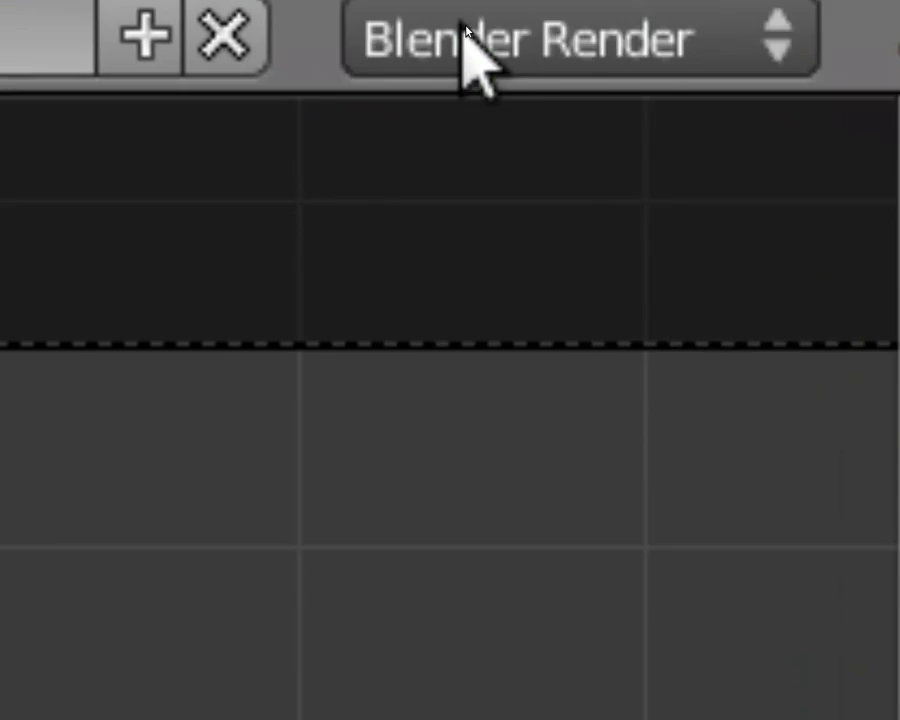
# - Switch the render engine to Blender Game and create a new material for the plane
pyautogui.click(488, 95)
pyautogui.click(470, 62)
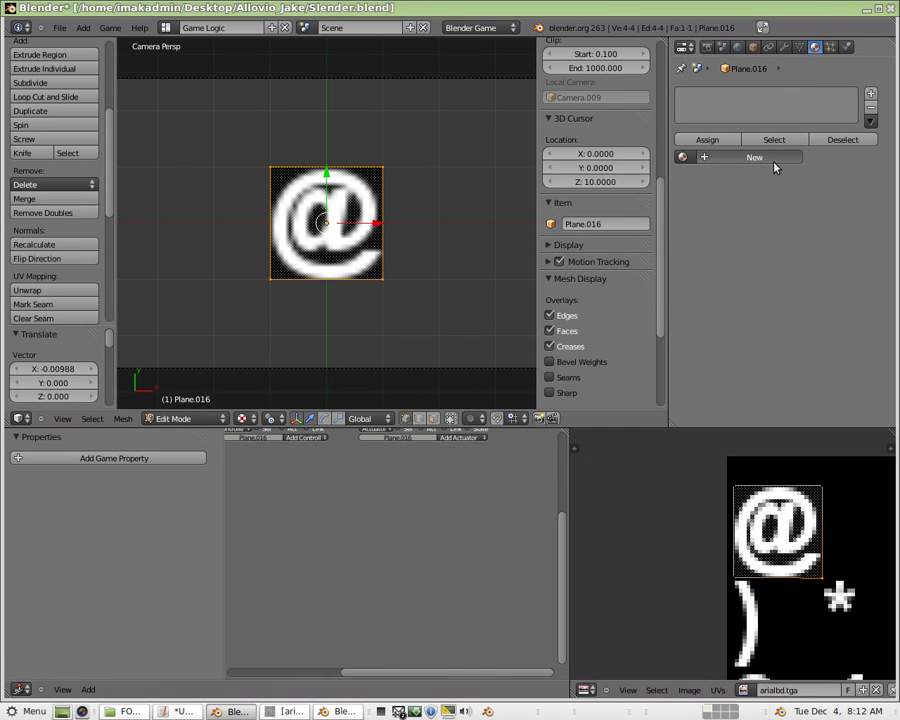
pyautogui.click(770, 157)
pyautogui.scroll(-5, 836, 363)
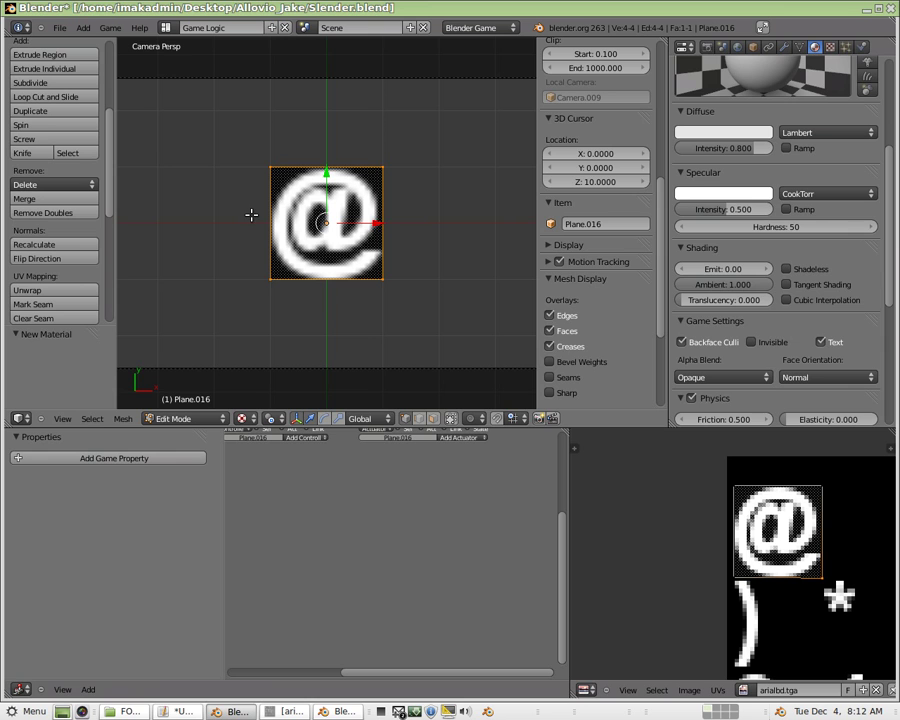
# - Switch the plane from Edit Mode to Object Mode and test-run the game
pyautogui.press('p')
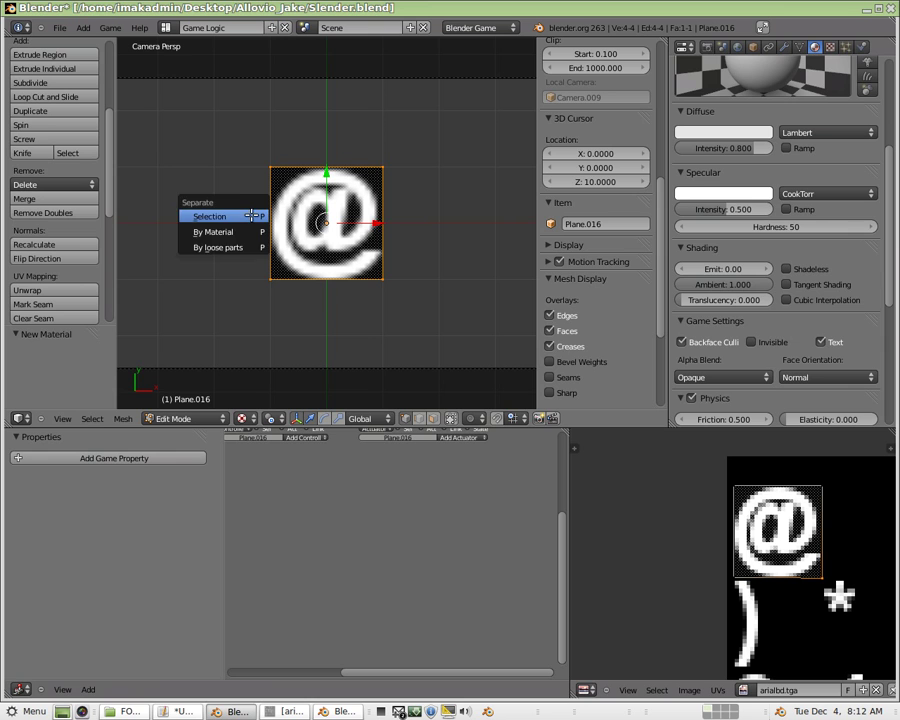
pyautogui.click(178, 419)
pyautogui.click(178, 405)
pyautogui.press('p')
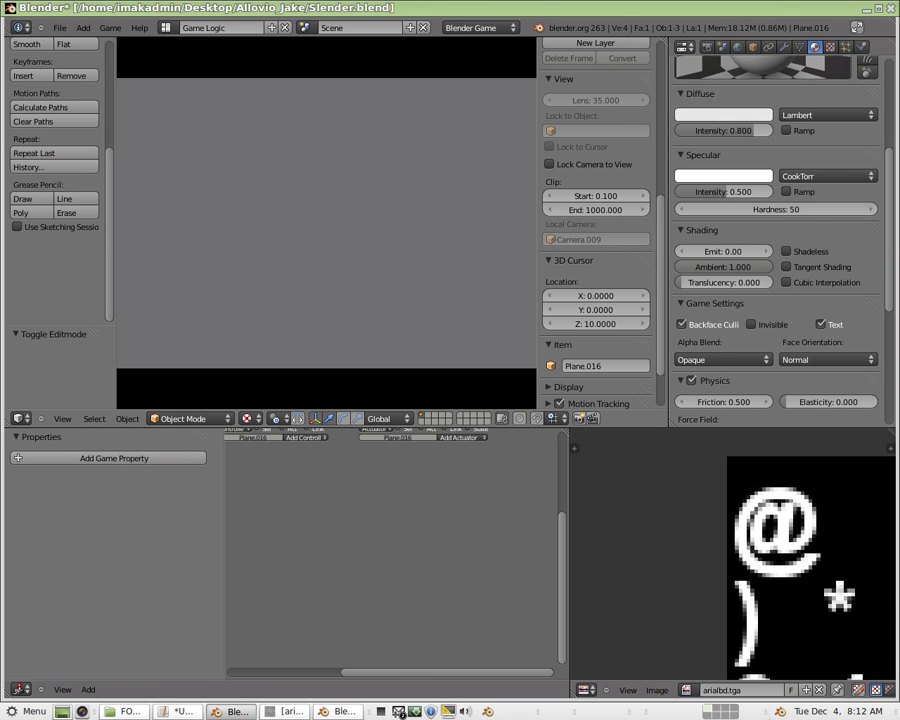
pyautogui.press('Escape')
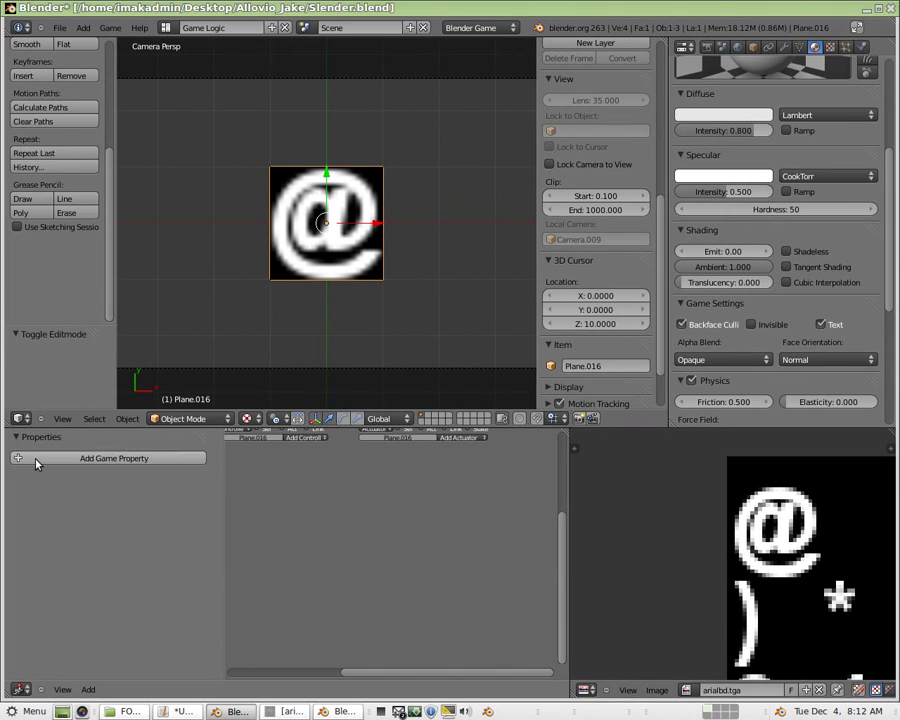
# - Add an Integer game property named Text with value 1, then test-run the game
pyautogui.click(28, 482)
pyautogui.click(30, 484)
pyautogui.write('Texrt')
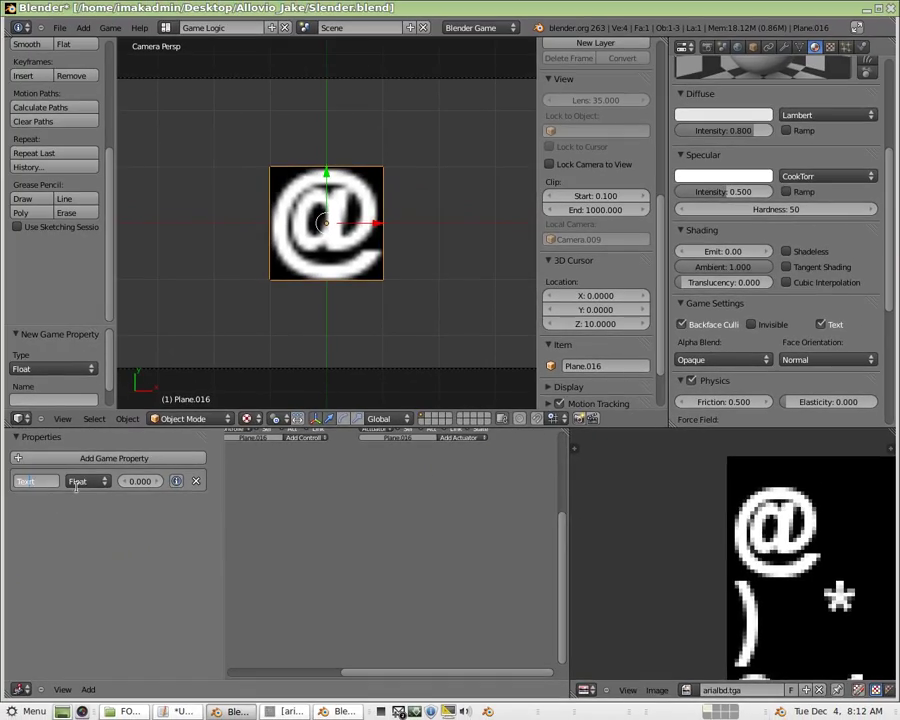
pyautogui.click(76, 482)
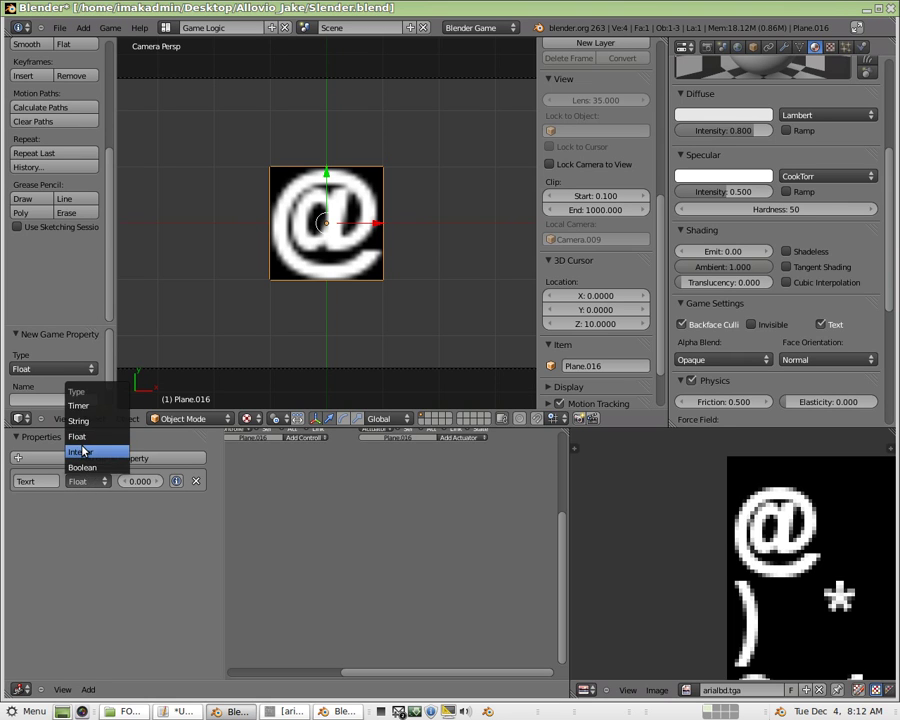
pyautogui.click(80, 452)
pyautogui.click(44, 482)
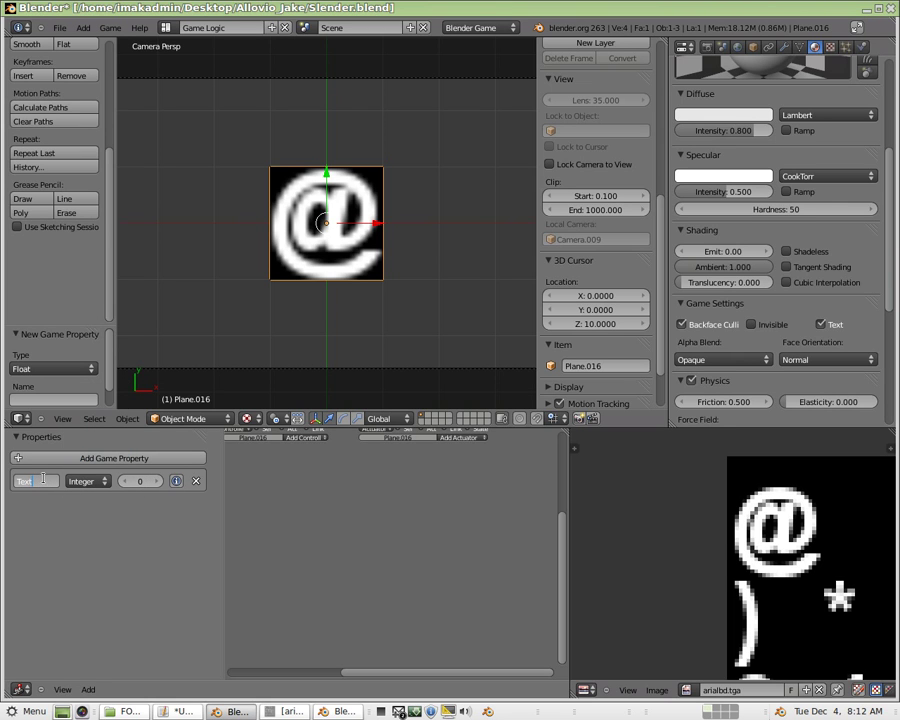
pyautogui.click(148, 478)
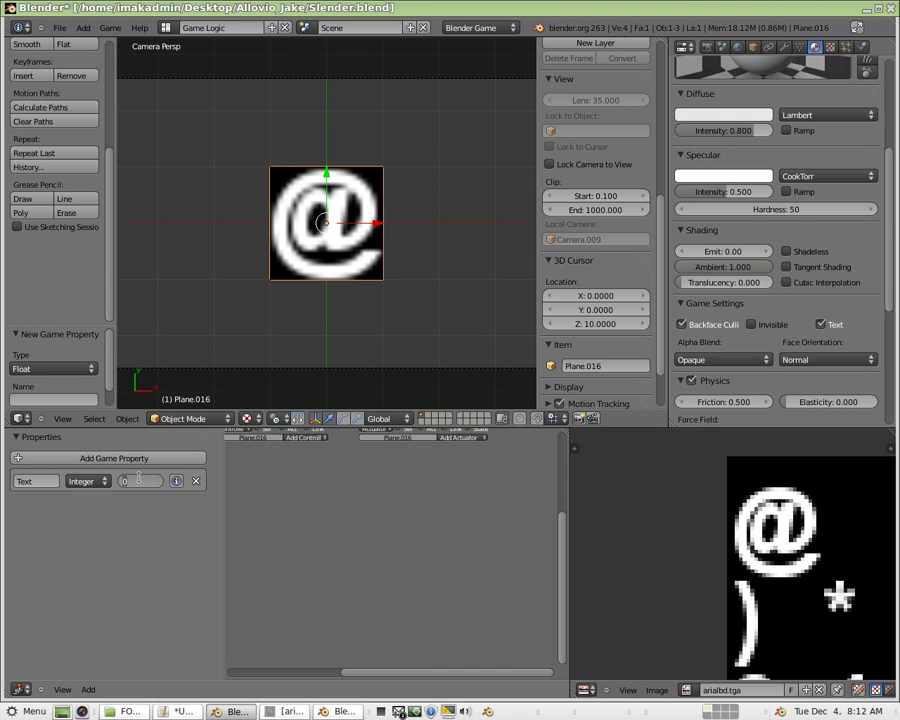
pyautogui.press('Return')
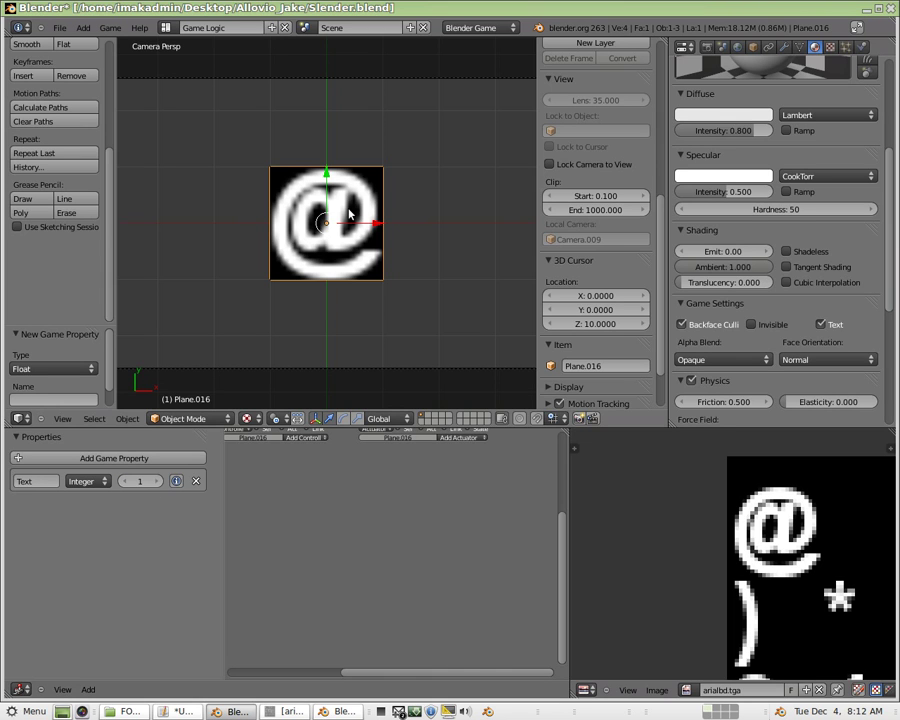
pyautogui.press('p')
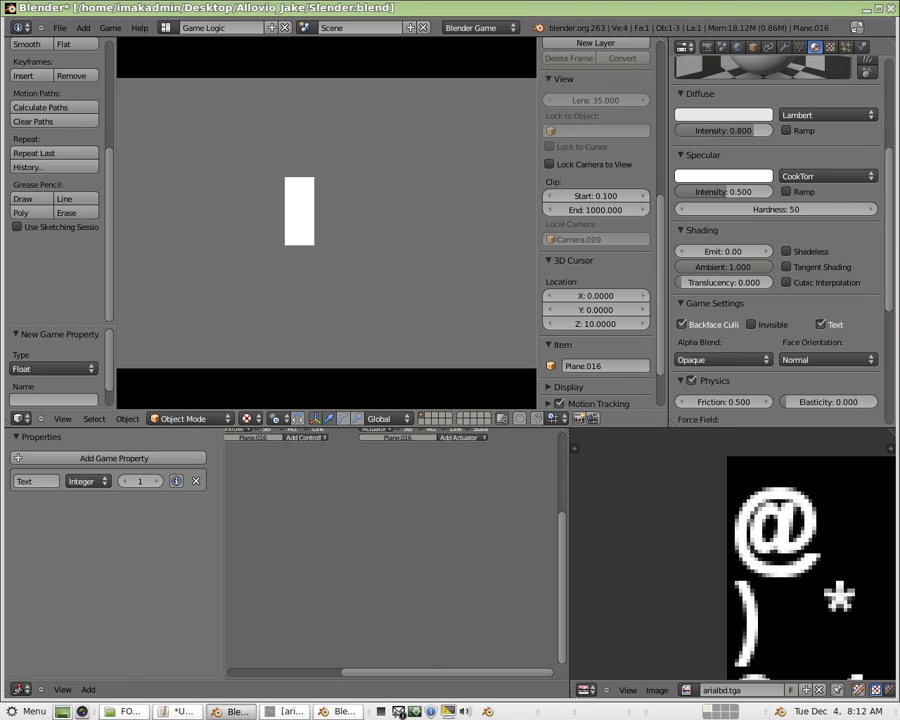
pyautogui.press('Escape')
# - Check the game render settings, then return to the plane's material settings
pyautogui.scroll(4, 776, 90)
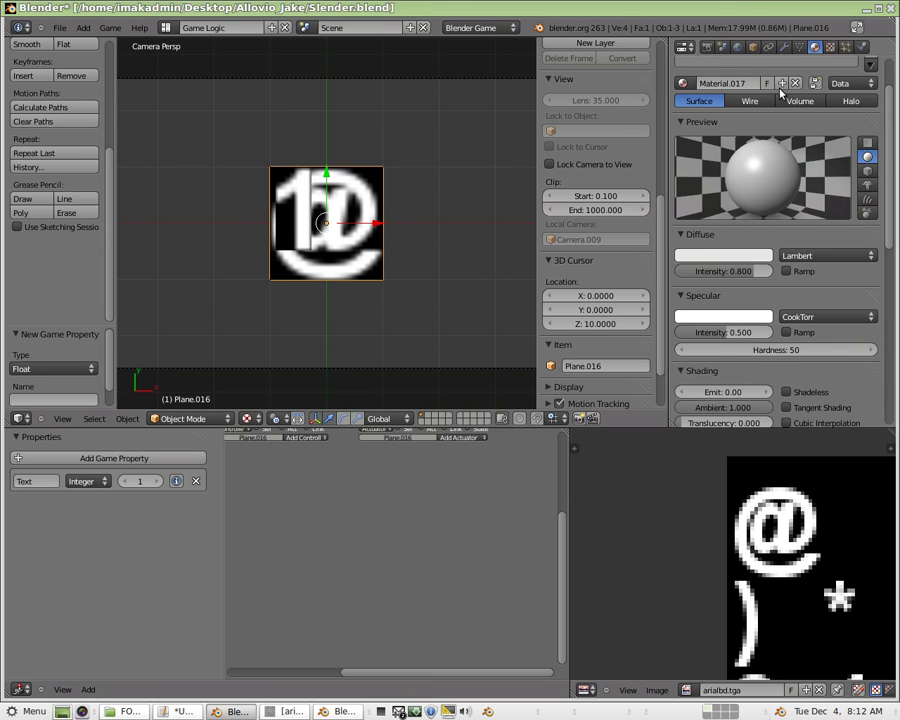
pyautogui.click(709, 50)
pyautogui.scroll(-2, 776, 367)
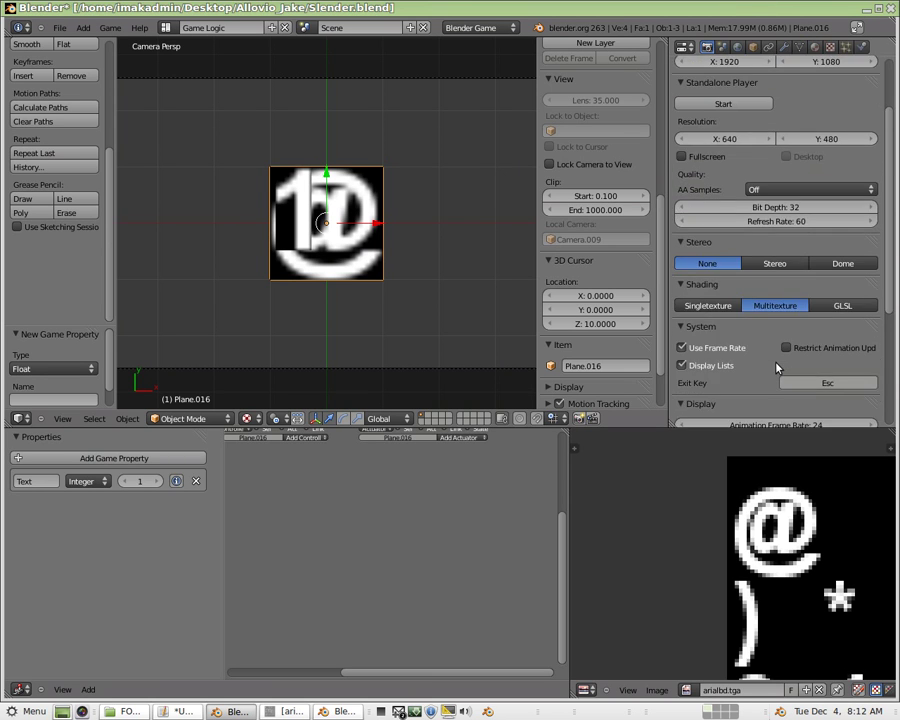
pyautogui.scroll(1, 758, 125)
pyautogui.click(815, 48)
# - Enable Face Textures and Face Textures Alpha on the material and test-run the game
pyautogui.scroll(-10, 815, 233)
pyautogui.scroll(-1, 805, 330)
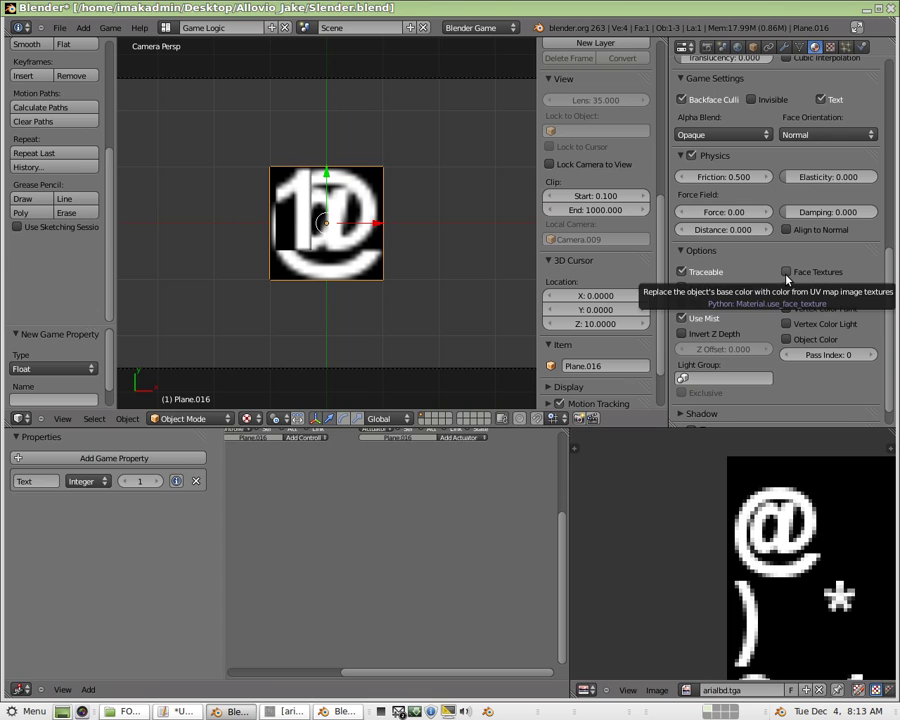
pyautogui.click(786, 272)
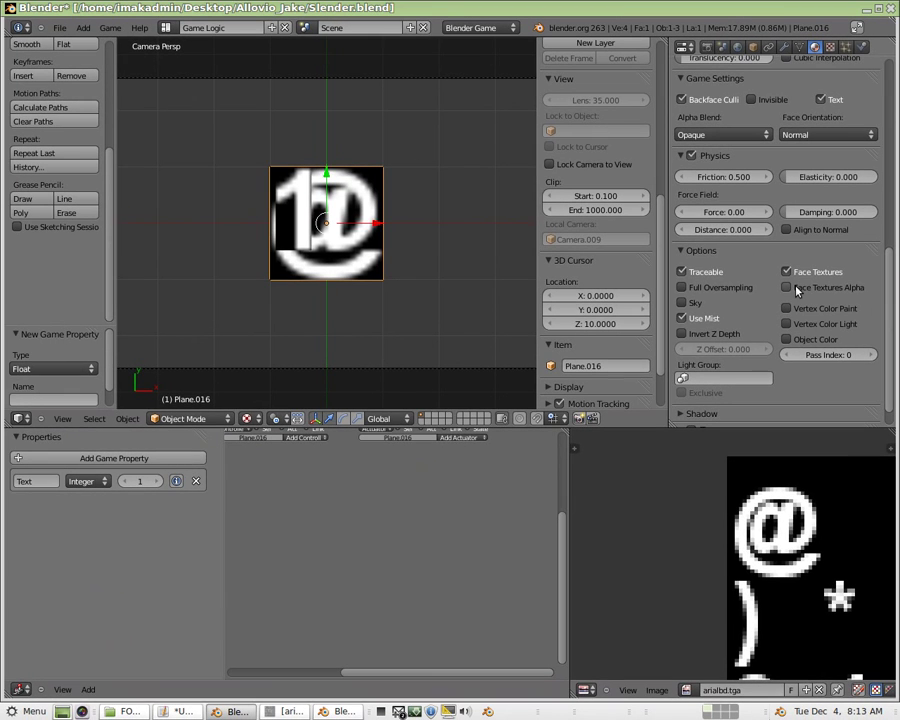
pyautogui.click(763, 289)
pyautogui.press('p')
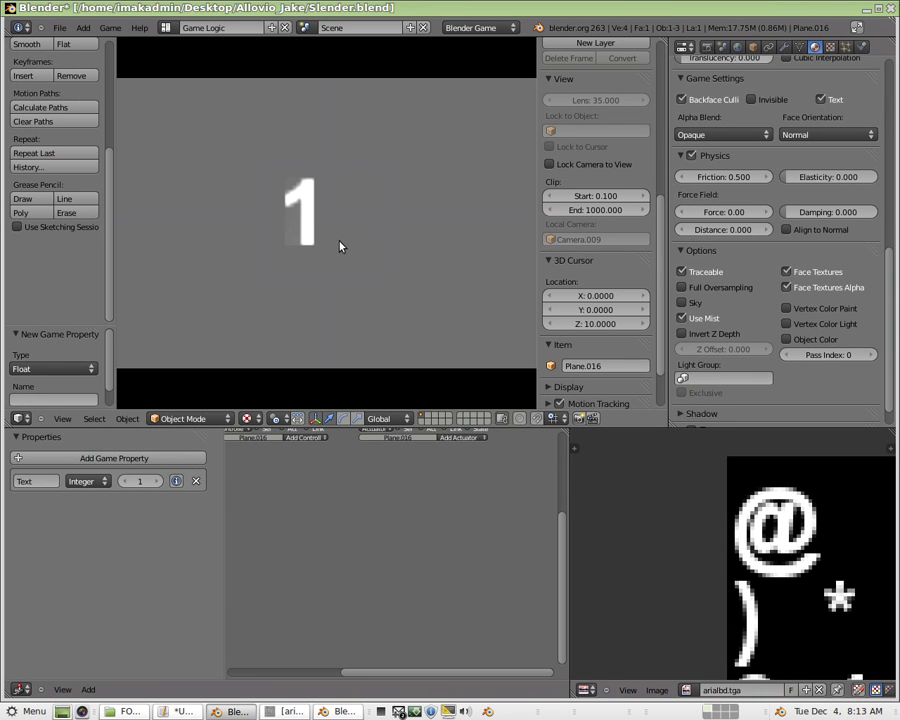
pyautogui.press('Escape')
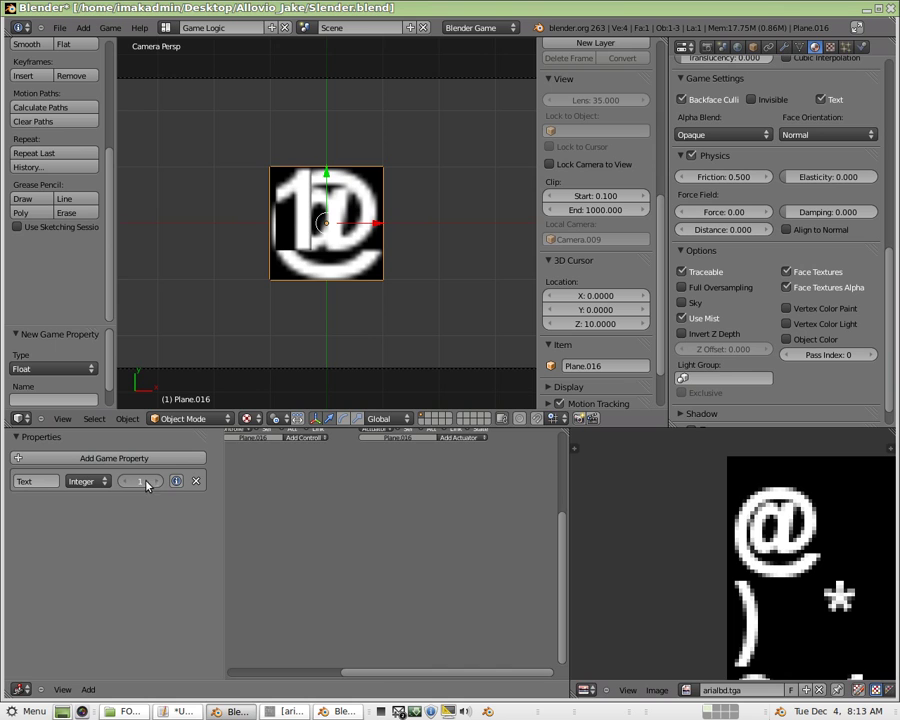
# - Set the Text property to 4, test-run to see the 4, then edit the value again
pyautogui.click(146, 484)
pyautogui.write('4')
pyautogui.press('Return')
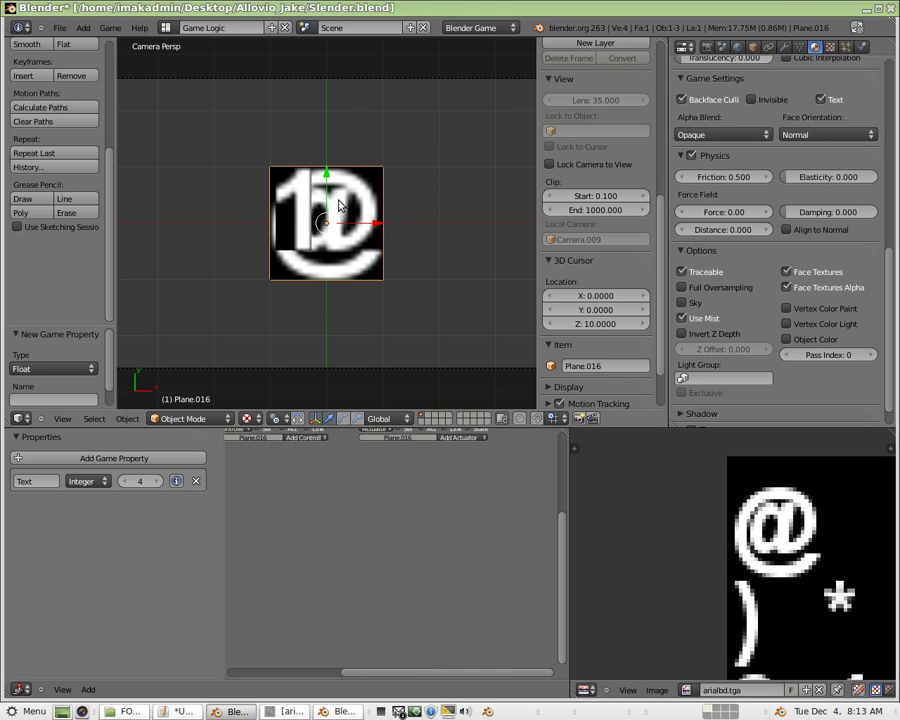
pyautogui.press('p')
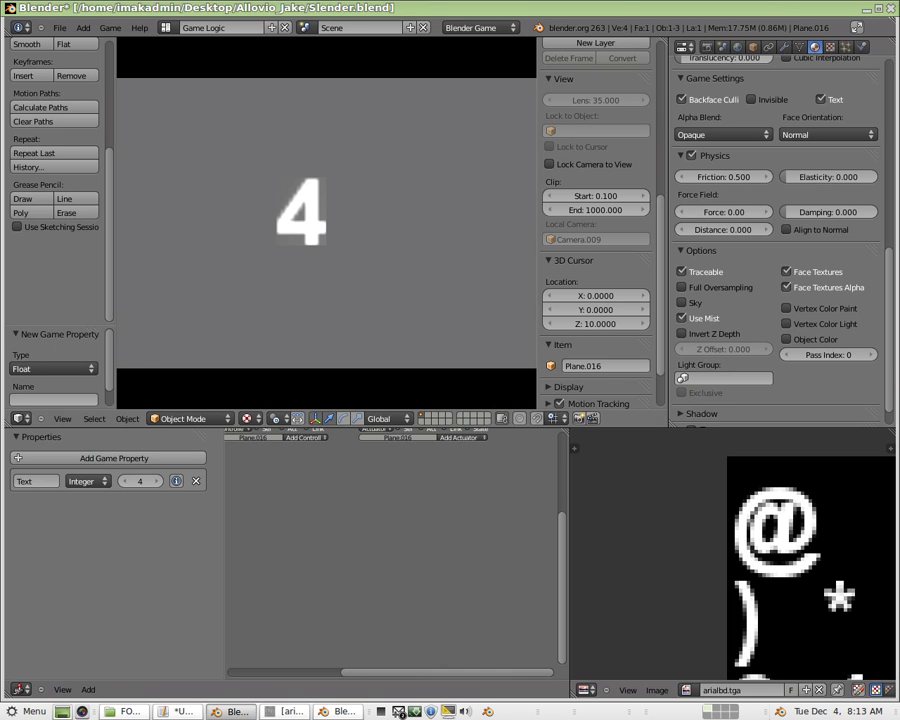
pyautogui.press('Escape')
pyautogui.click(145, 485)
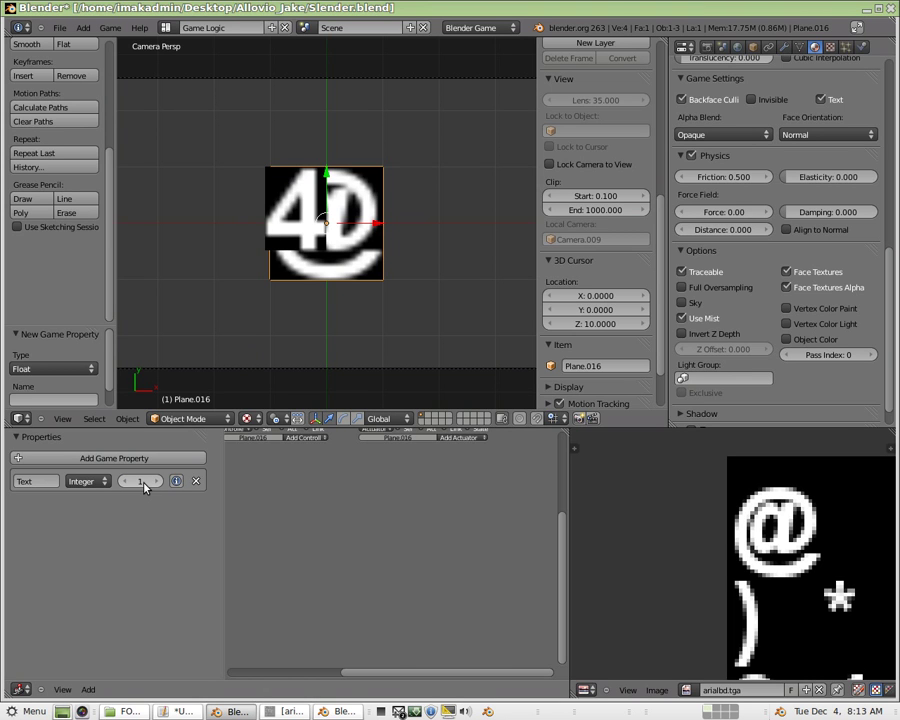
# - Add a Message sensor with subject 'hc' to the score plane
pyautogui.moveTo(444, 673); pyautogui.dragTo(337, 683)
pyautogui.moveTo(555, 606); pyautogui.dragTo(558, 530)
pyautogui.click(318, 466)
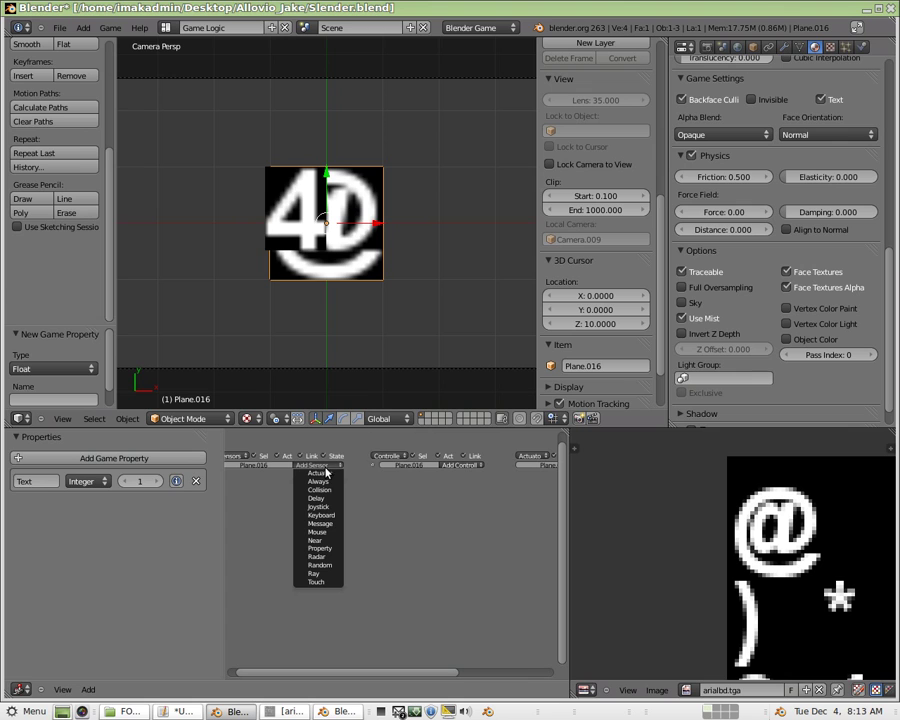
pyautogui.click(322, 523)
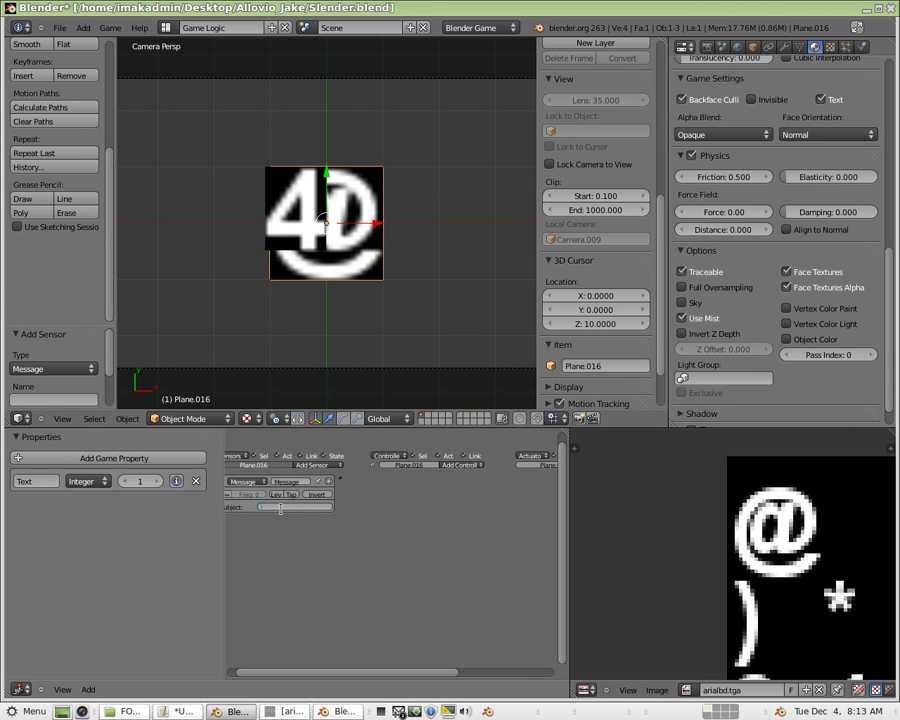
pyautogui.write('hc')
pyautogui.press('Return')
# - Add an And controller and wire the hc Message sensor to it
pyautogui.moveTo(333, 676); pyautogui.dragTo(292, 581)
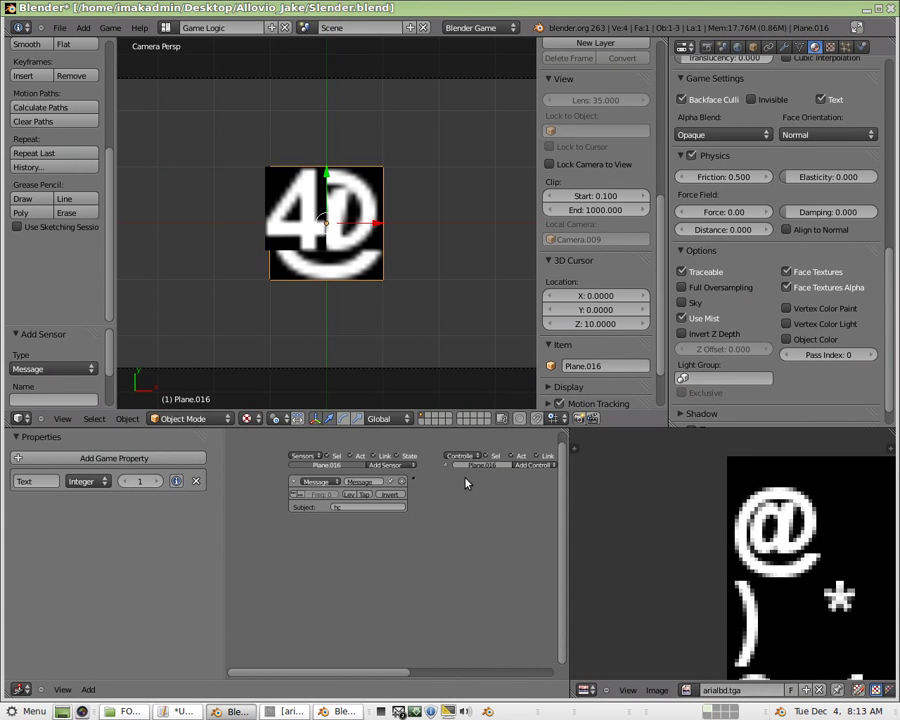
pyautogui.click(448, 466)
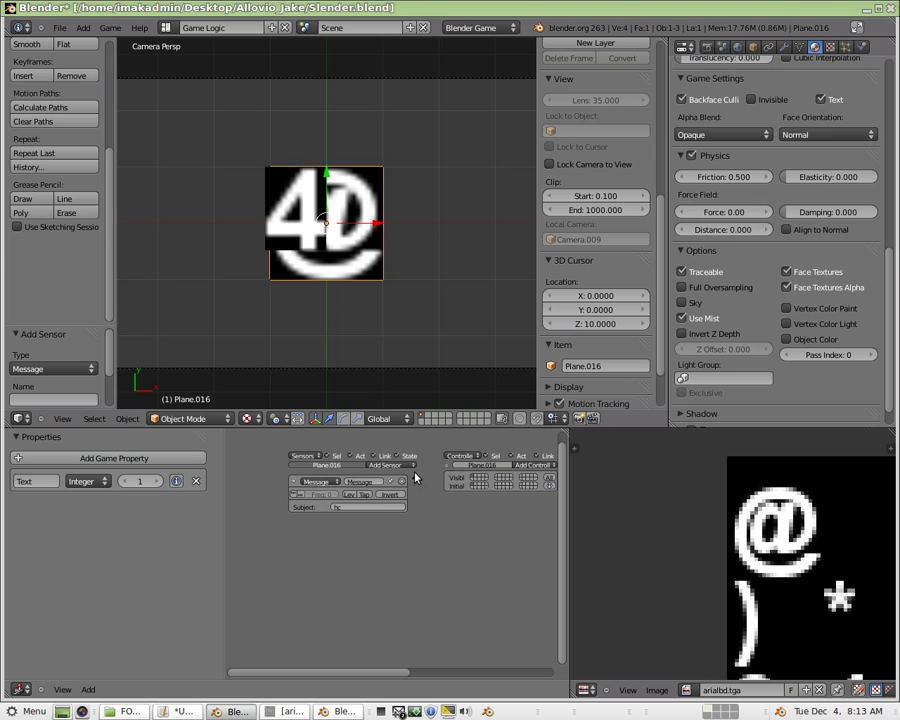
pyautogui.click(540, 463)
pyautogui.click(524, 472)
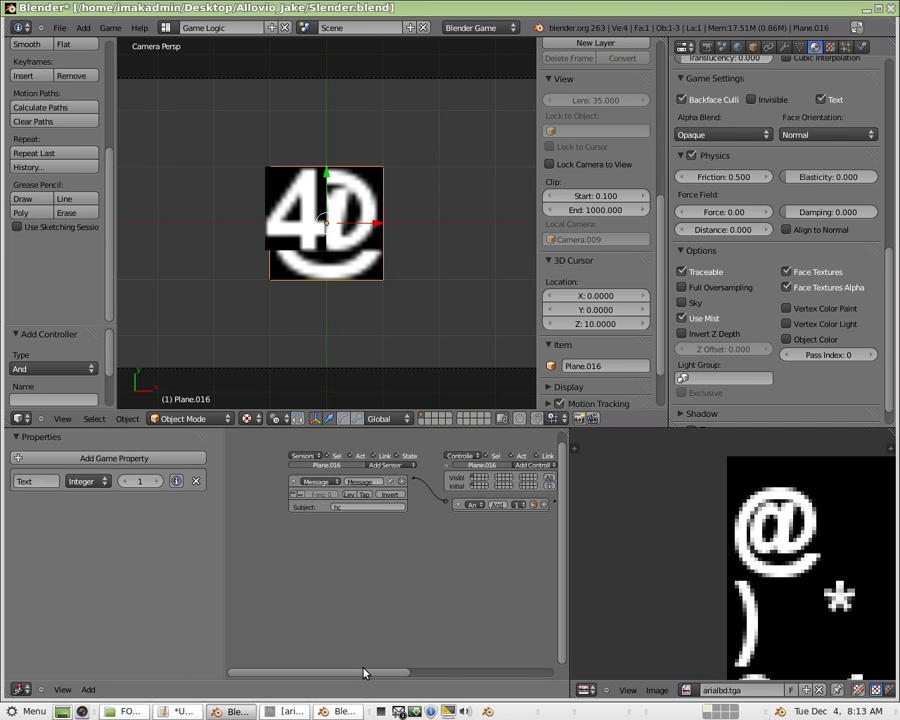
pyautogui.moveTo(364, 672); pyautogui.dragTo(526, 568)
# - Add a Property actuator linked to the And controller, in Add mode targeting the Text property
pyautogui.click(505, 467)
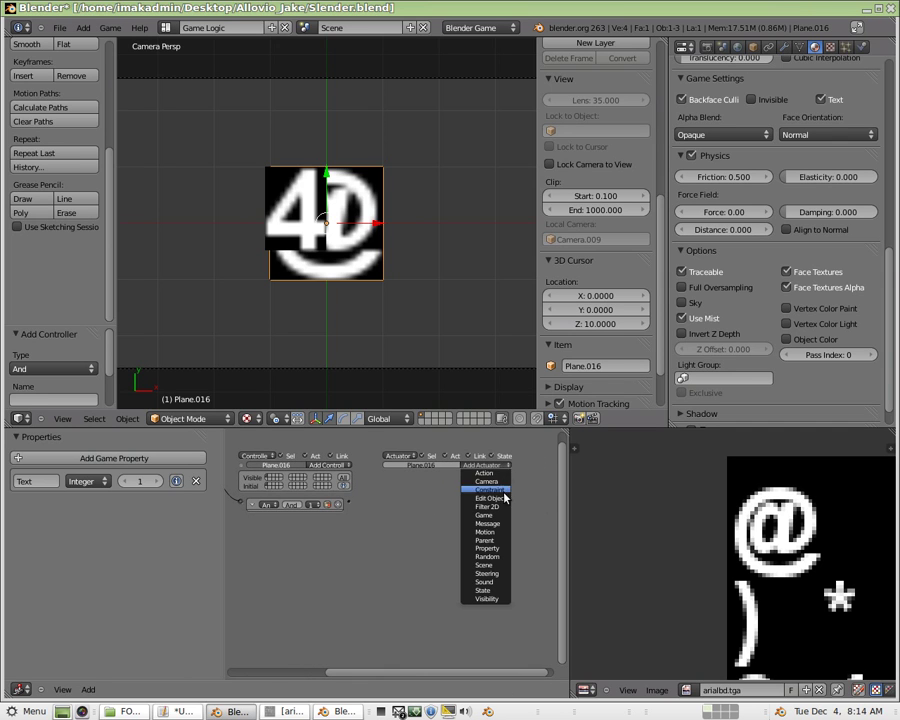
pyautogui.click(491, 553)
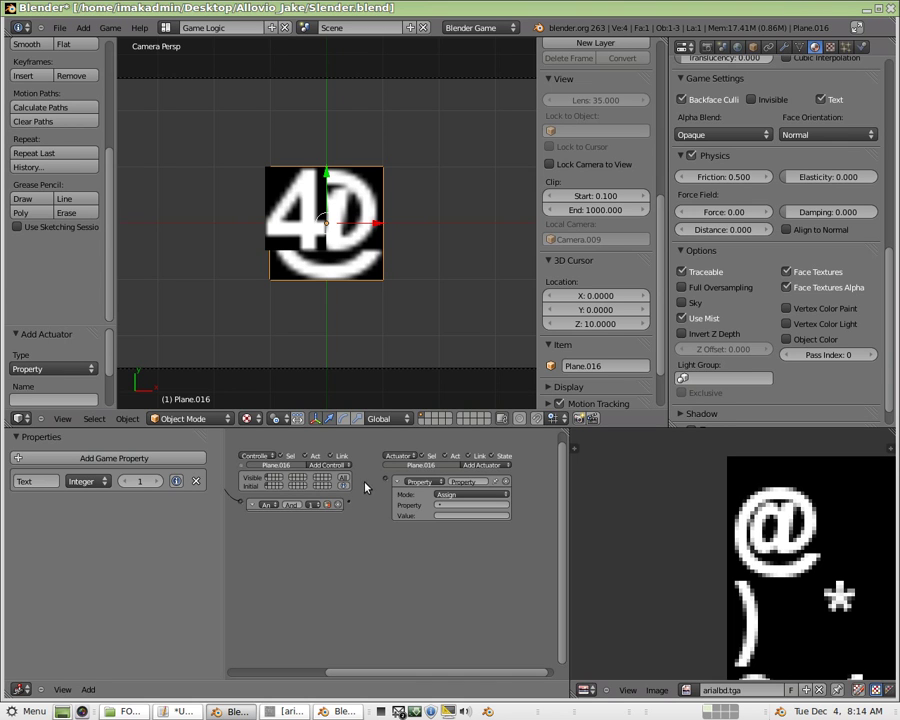
pyautogui.moveTo(386, 480); pyautogui.dragTo(351, 508)
pyautogui.click(463, 495)
pyautogui.click(455, 479)
pyautogui.click(442, 505)
pyautogui.click(447, 519)
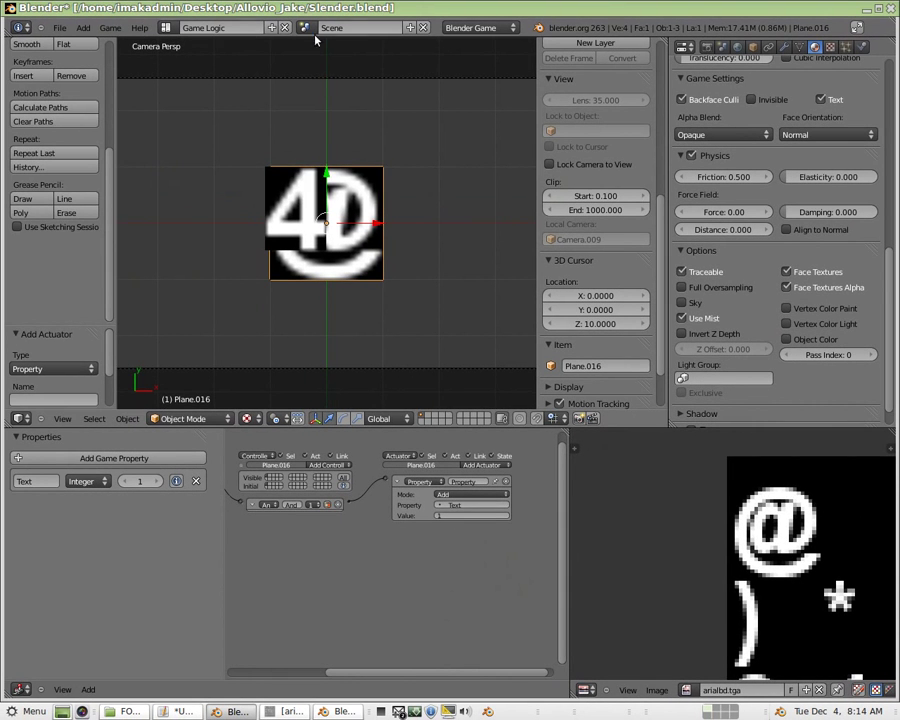
# - Switch to the game play L1. scene and select Empty.001
pyautogui.click(304, 27)
pyautogui.click(324, 63)
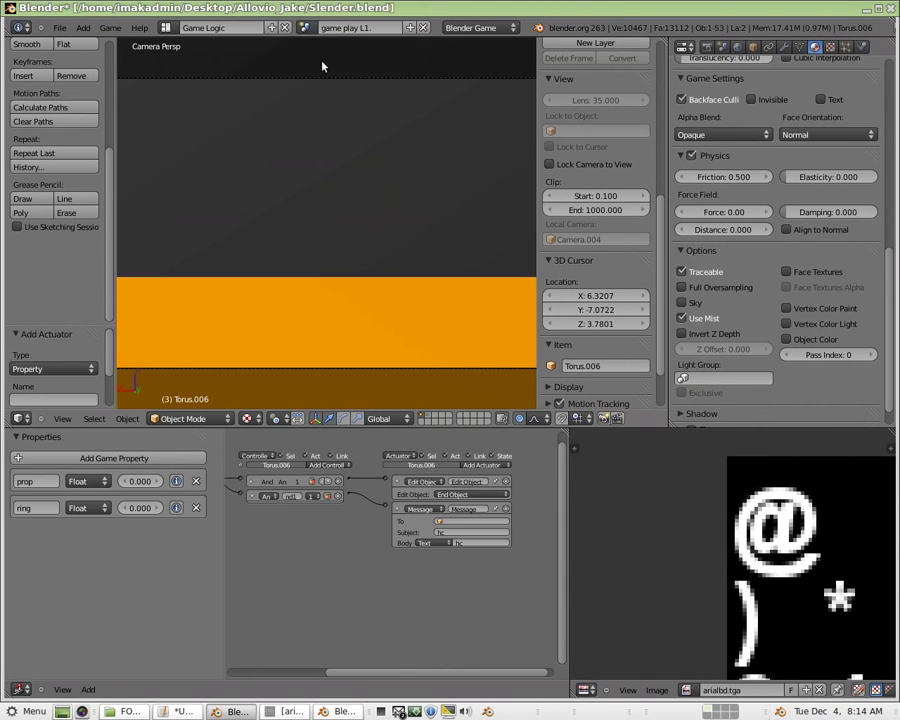
pyautogui.moveTo(314, 243); pyautogui.dragTo(366, 236, button='middle')
pyautogui.rightClick(457, 242)
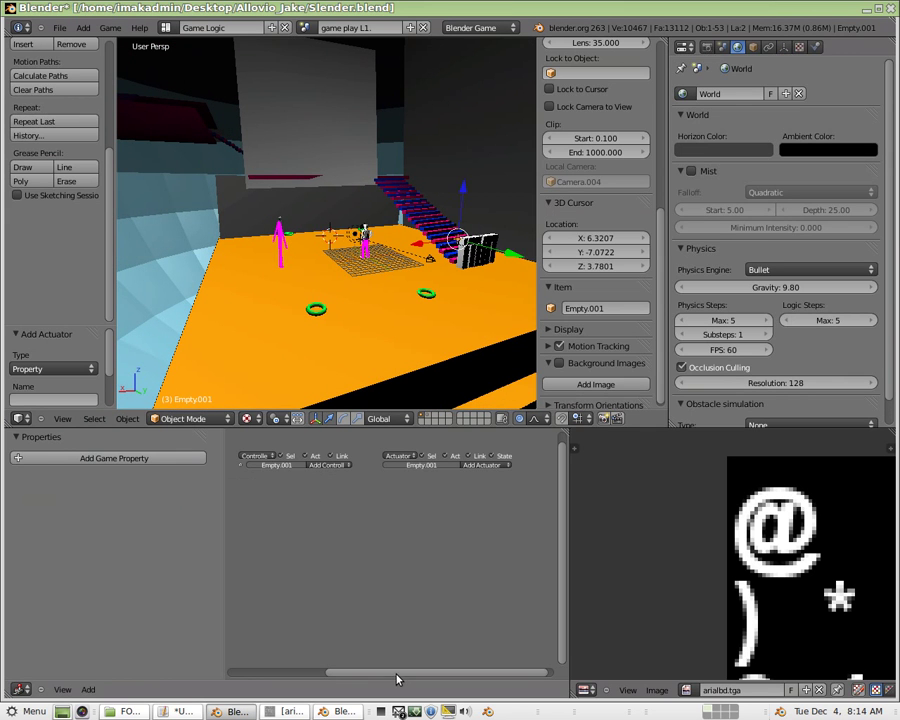
pyautogui.moveTo(392, 681); pyautogui.dragTo(327, 629)
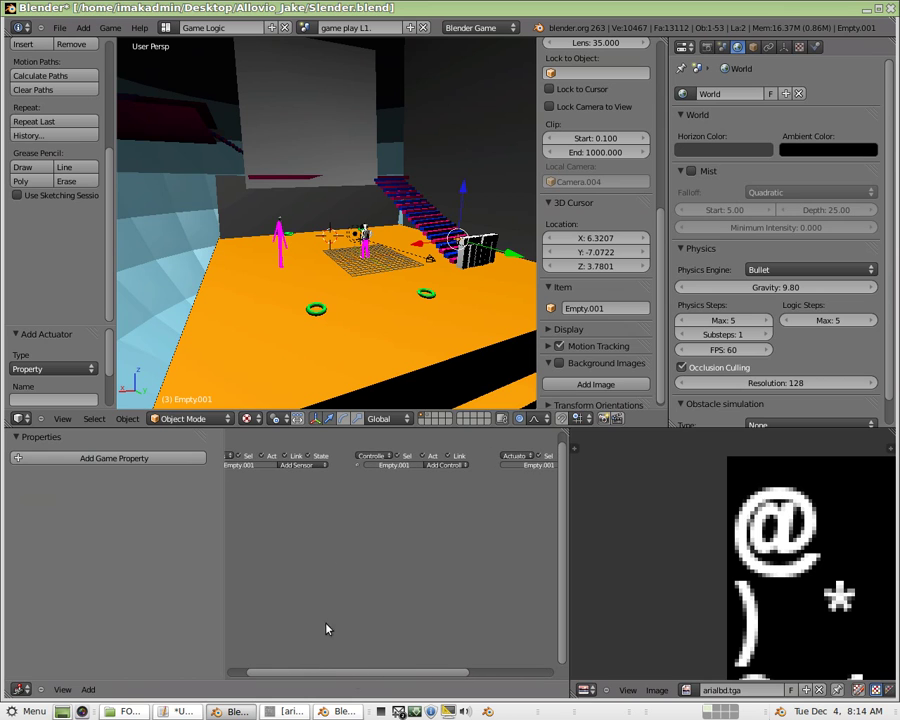
# - Give Empty.001 an Always sensor and an And controller
pyautogui.click(295, 466)
pyautogui.click(300, 482)
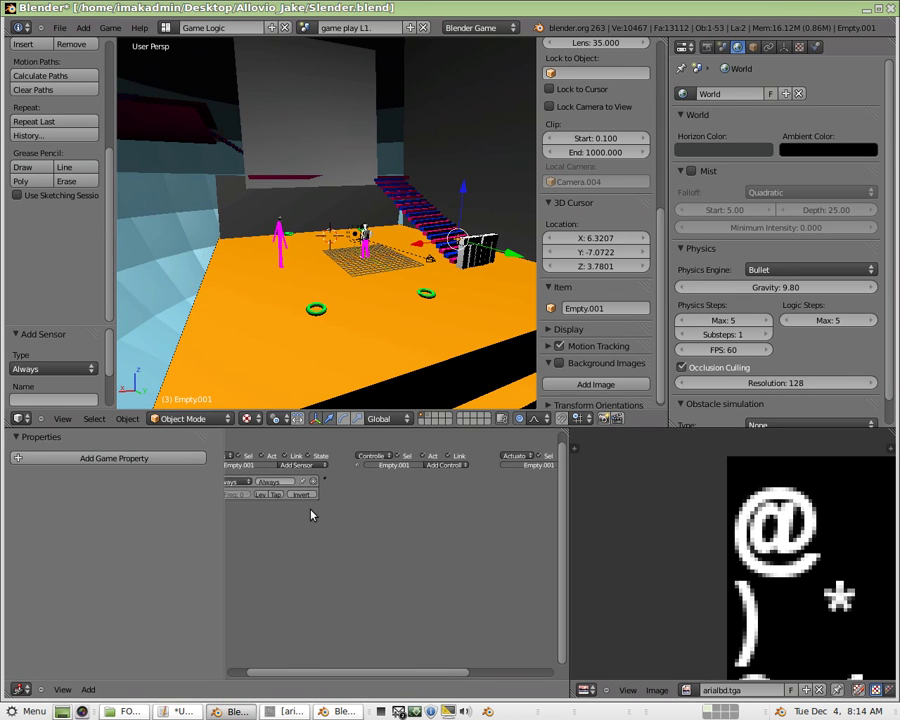
pyautogui.click(470, 466)
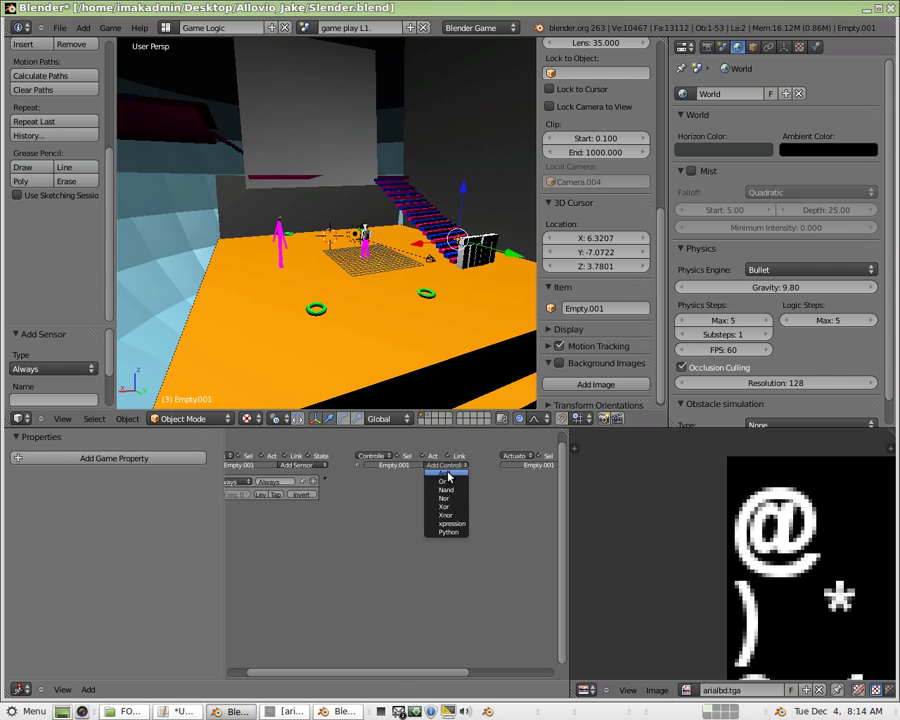
pyautogui.click(454, 478)
pyautogui.moveTo(404, 677); pyautogui.dragTo(460, 675)
# - Add a Scene actuator set to Add Overlay Scene 'Scene' and wire sensor, controller and actuator together
pyautogui.click(517, 467)
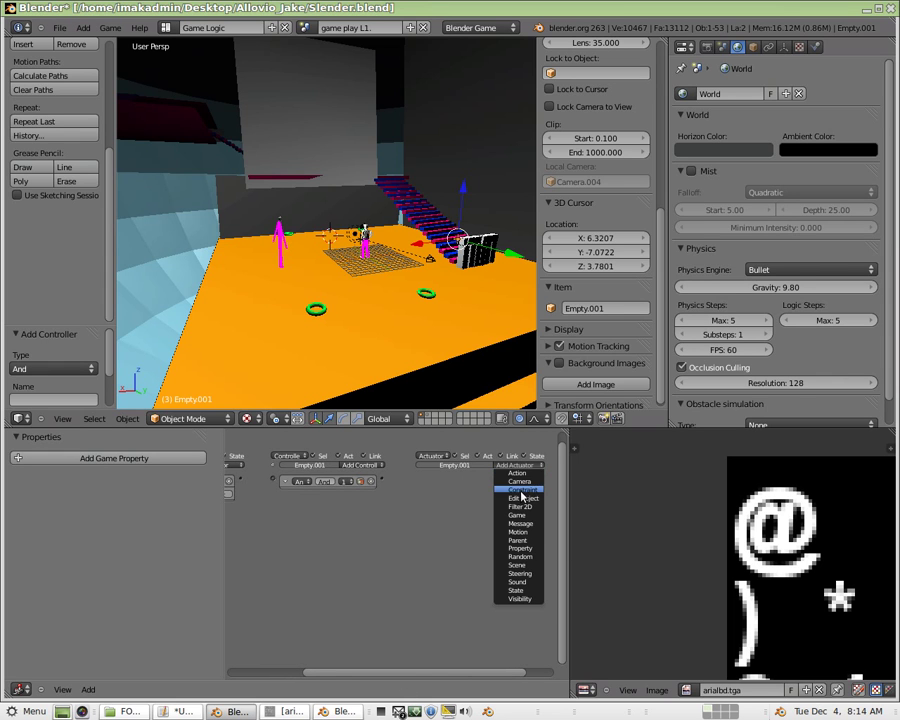
pyautogui.click(519, 564)
pyautogui.click(486, 494)
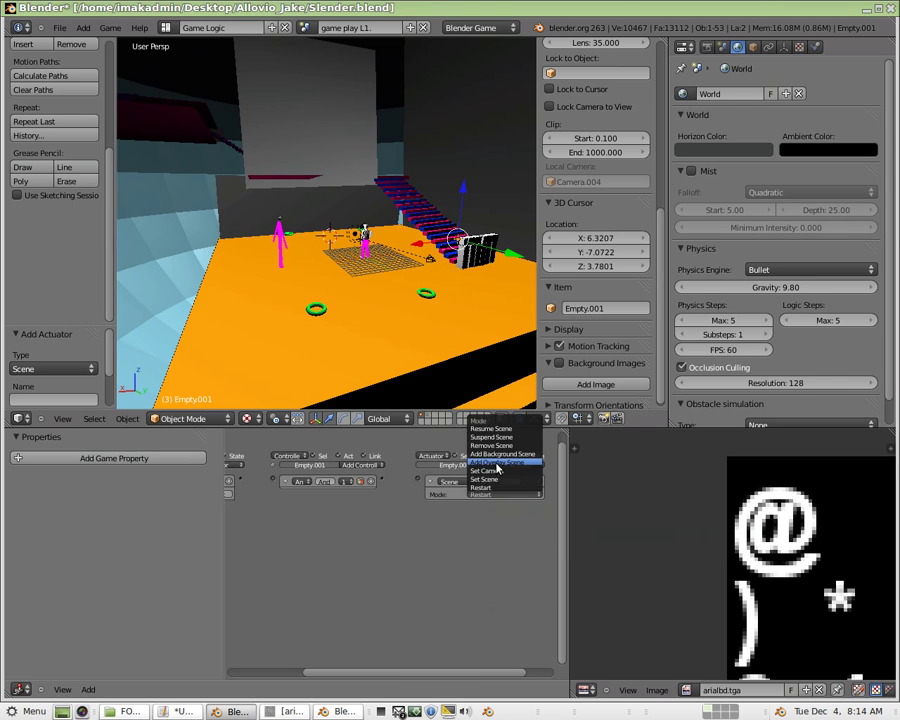
pyautogui.click(500, 457)
pyautogui.click(500, 505)
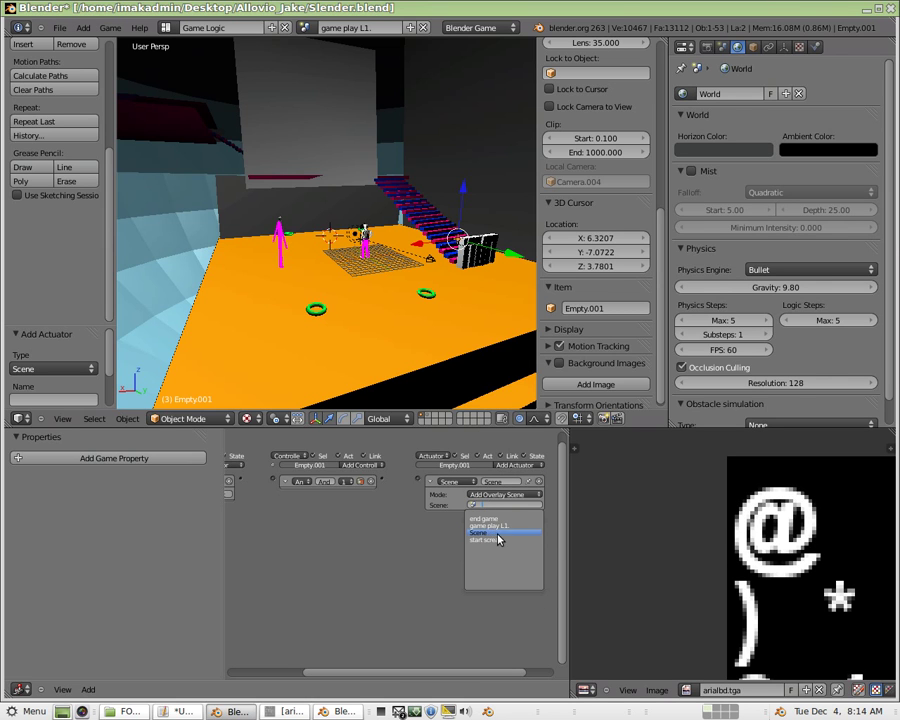
pyautogui.click(492, 526)
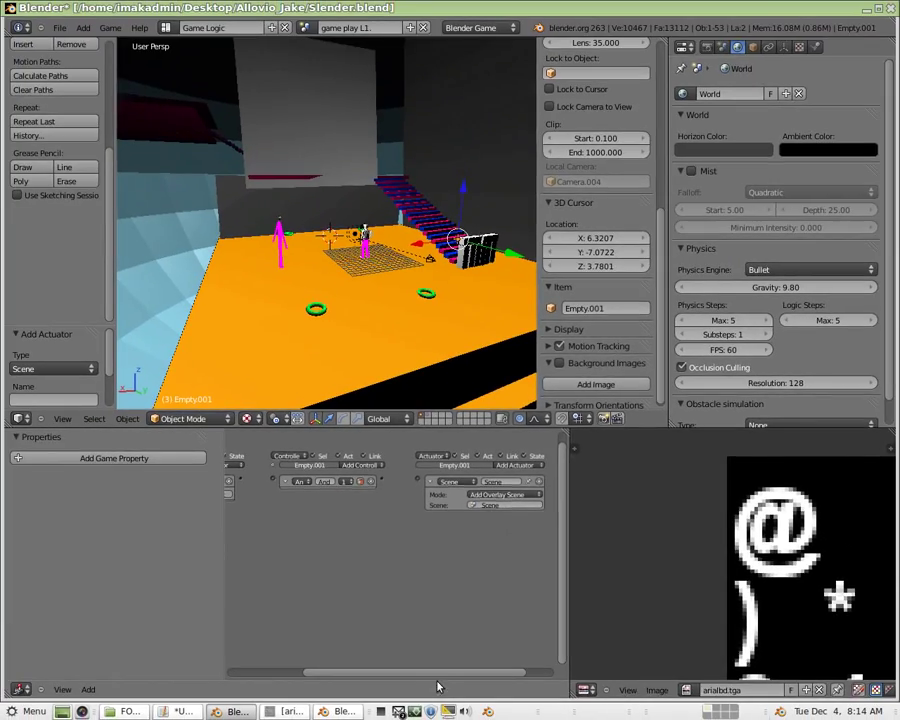
pyautogui.moveTo(438, 673); pyautogui.dragTo(362, 673)
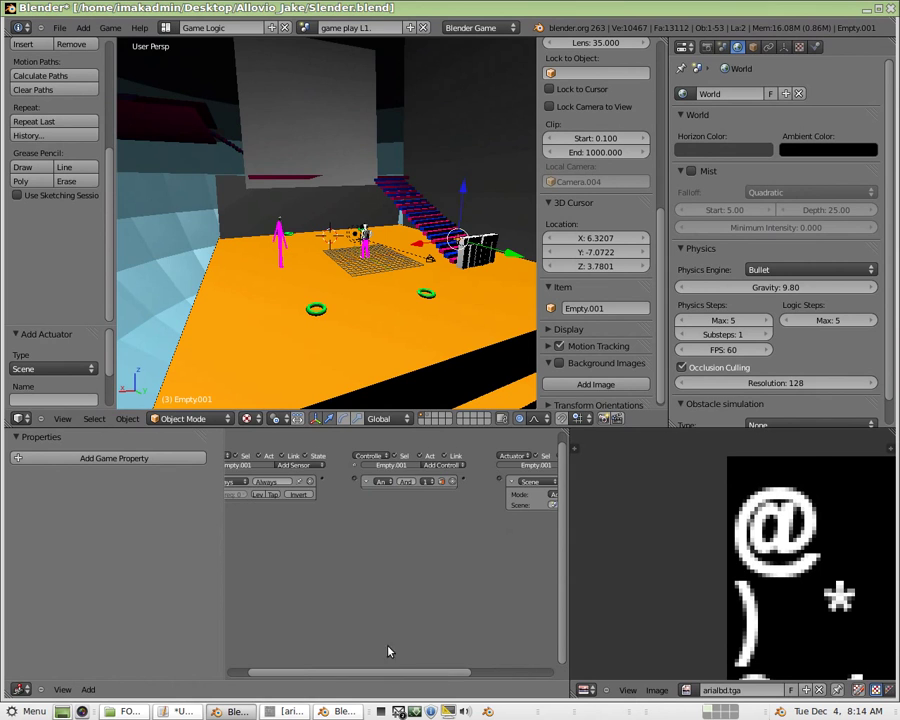
pyautogui.moveTo(320, 480); pyautogui.dragTo(355, 481)
pyautogui.moveTo(463, 484); pyautogui.dragTo(502, 482)
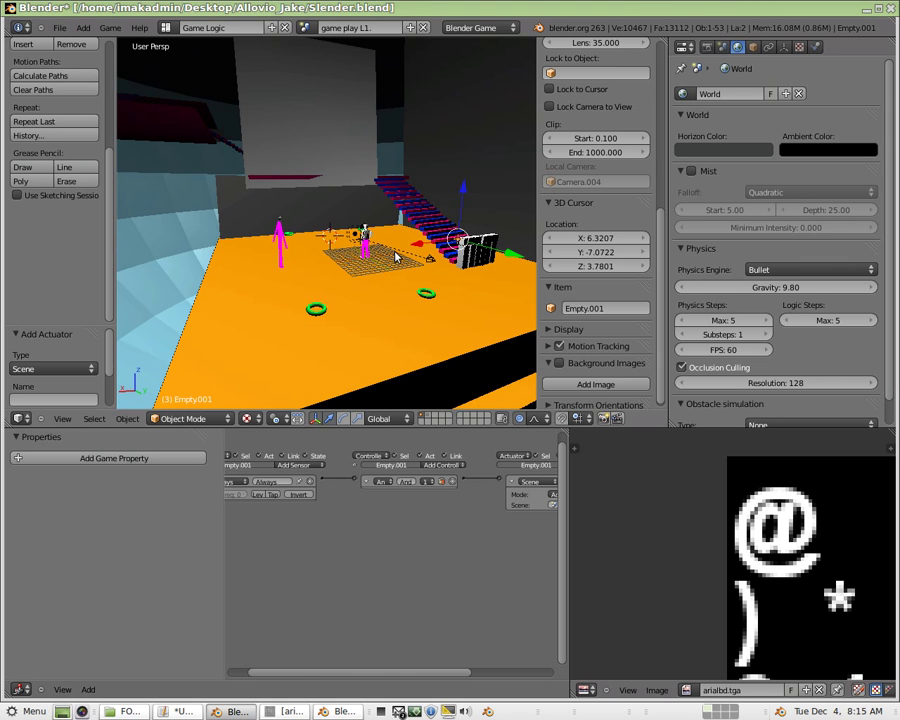
# - From the level's camera view, run the game twice to confirm the overlay score 1 shows
pyautogui.press('KP_0')
pyautogui.moveTo(375, 222); pyautogui.dragTo(364, 194, button='middle')
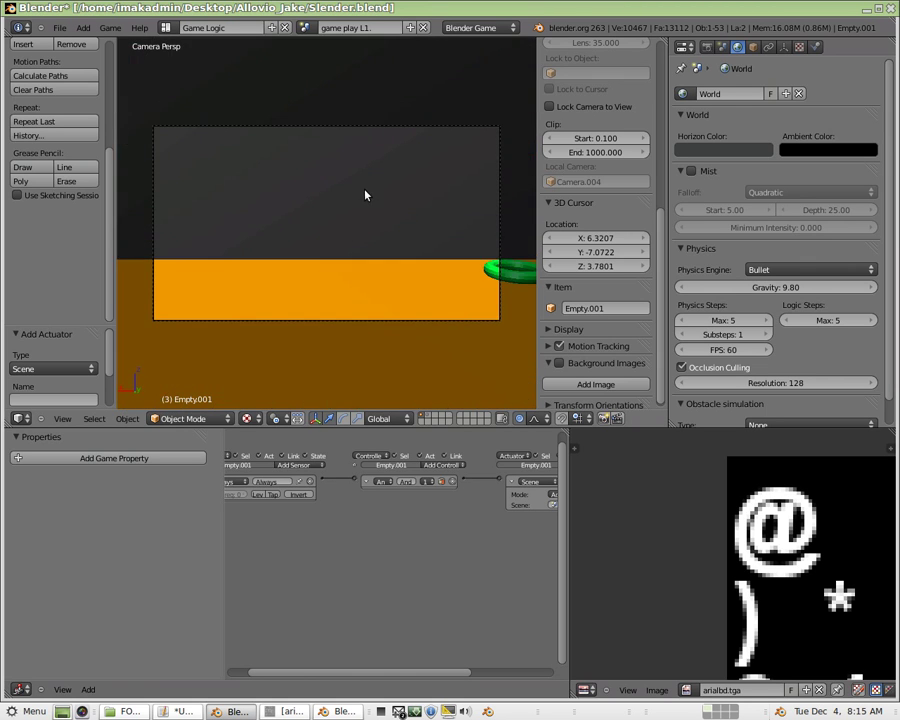
pyautogui.scroll(-5, 357, 200)
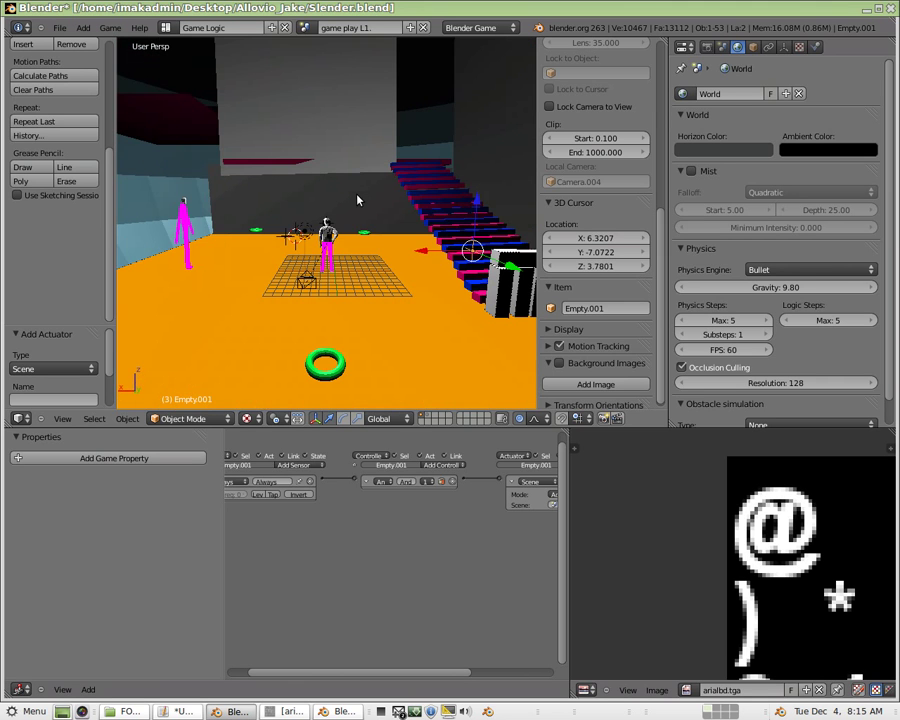
pyautogui.press('KP_0')
pyautogui.press('p')
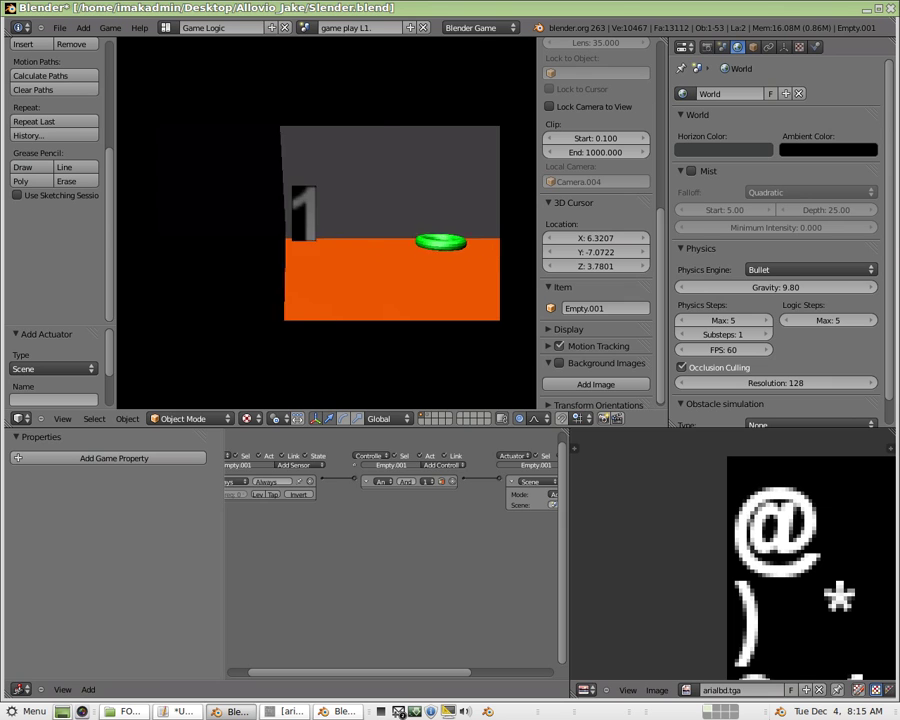
pyautogui.press('Escape')
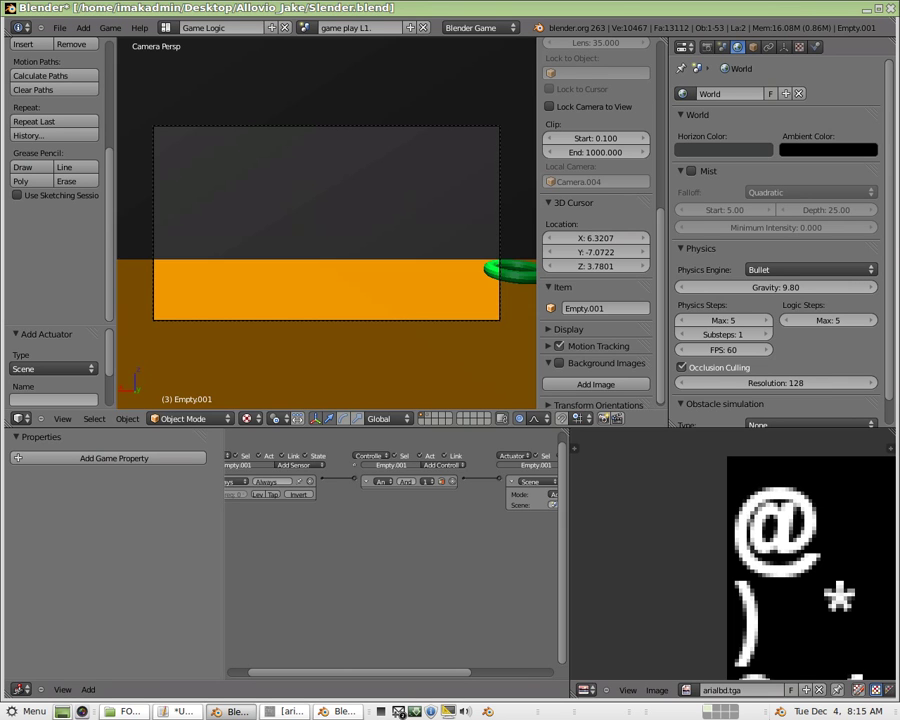
pyautogui.press('p')
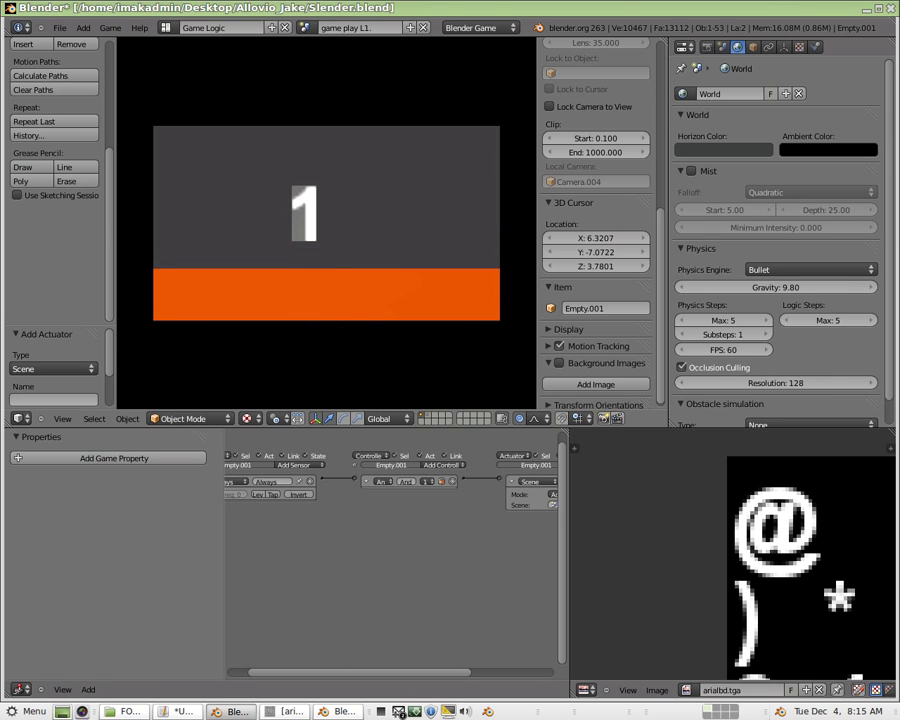
pyautogui.press('Escape')
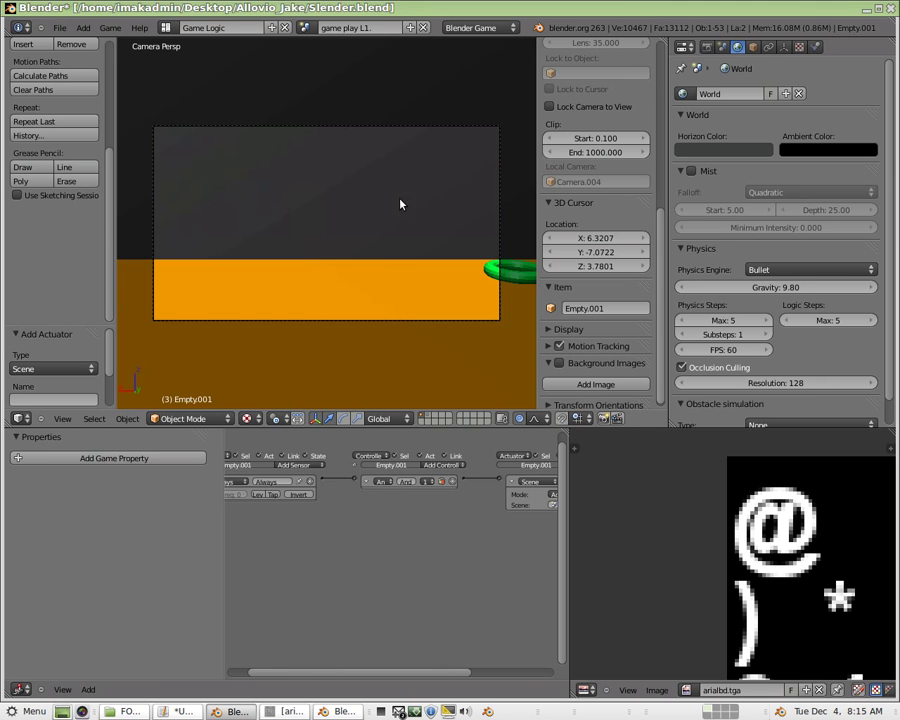
# - In the overlay Scene, move the score plane left and up into the camera's top-left corner
pyautogui.click(304, 27)
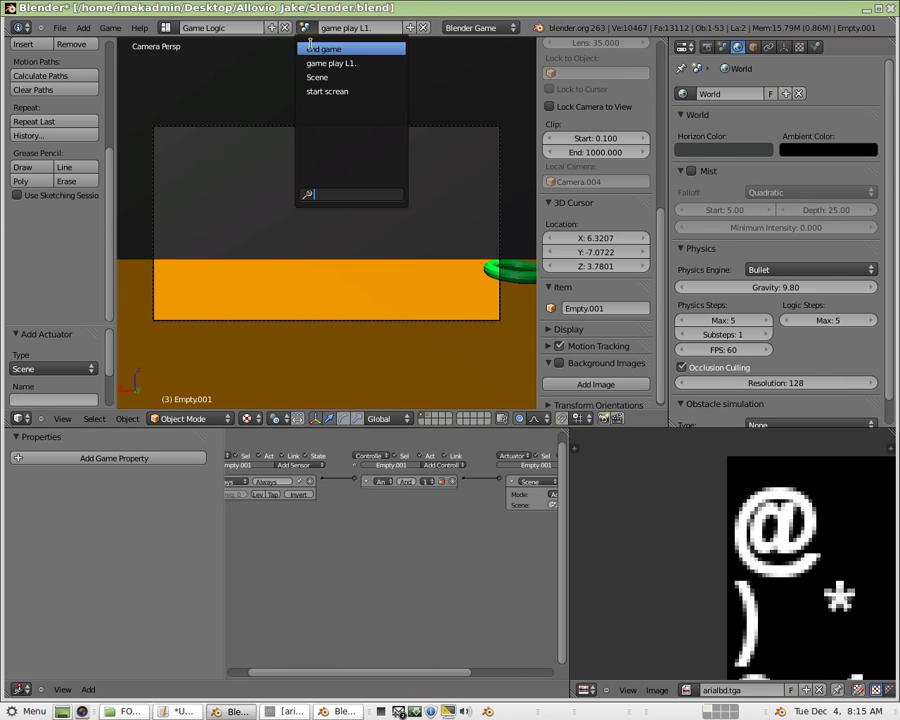
pyautogui.click(330, 74)
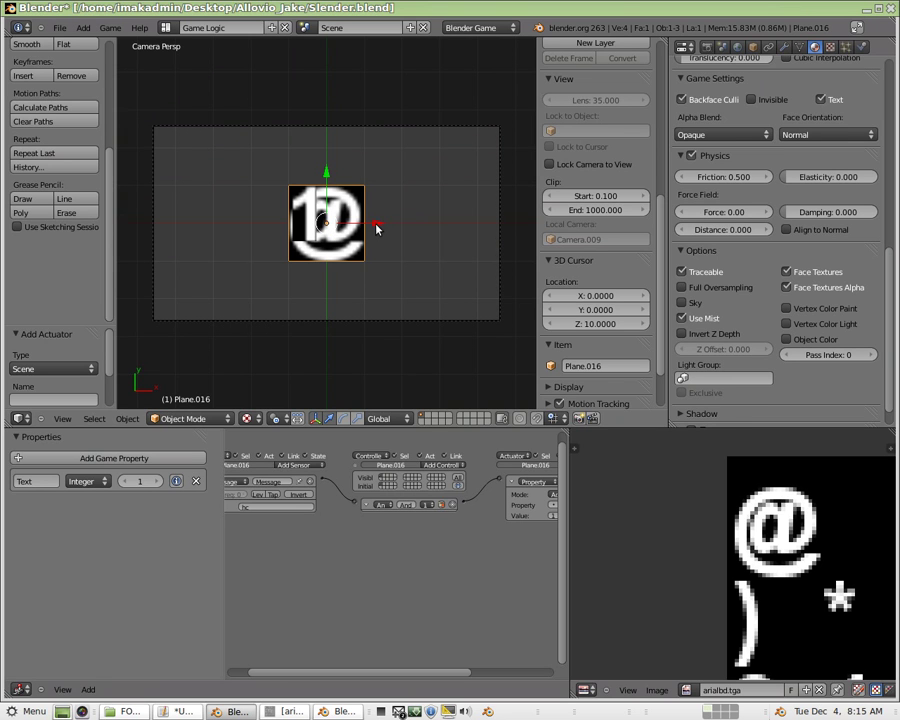
pyautogui.moveTo(373, 229); pyautogui.dragTo(247, 223)
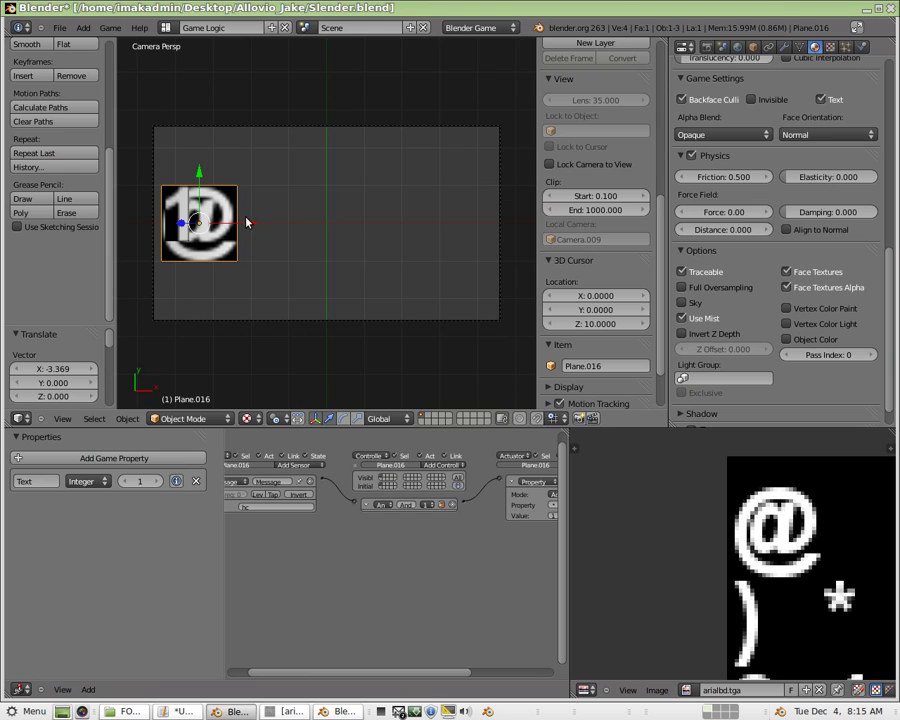
pyautogui.press('g')
pyautogui.press('y')
pyautogui.click(248, 168)
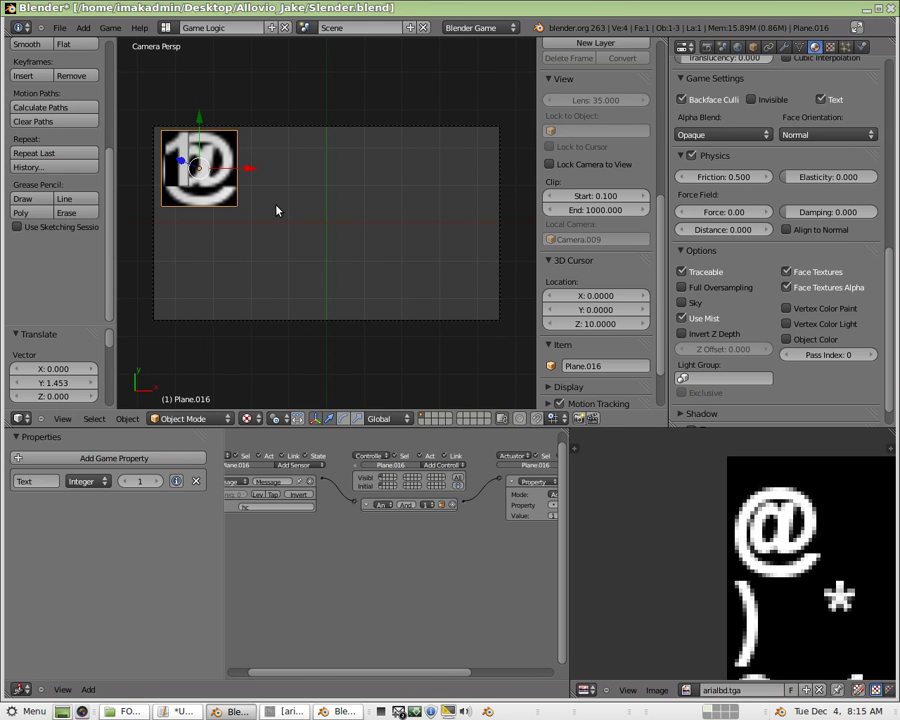
pyautogui.click(305, 31)
pyautogui.click(322, 64)
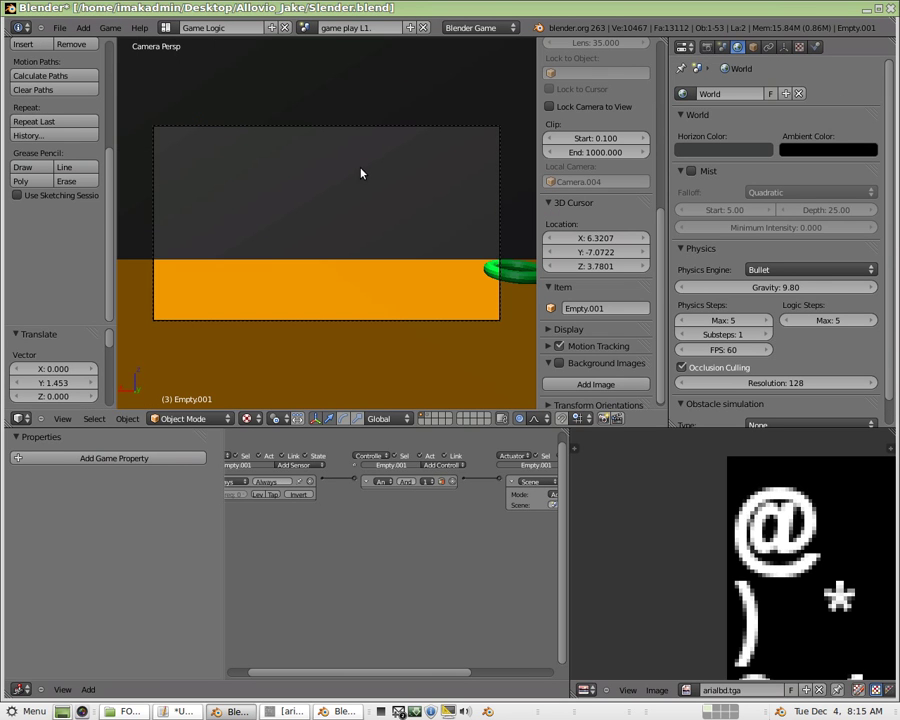
pyautogui.press('p')
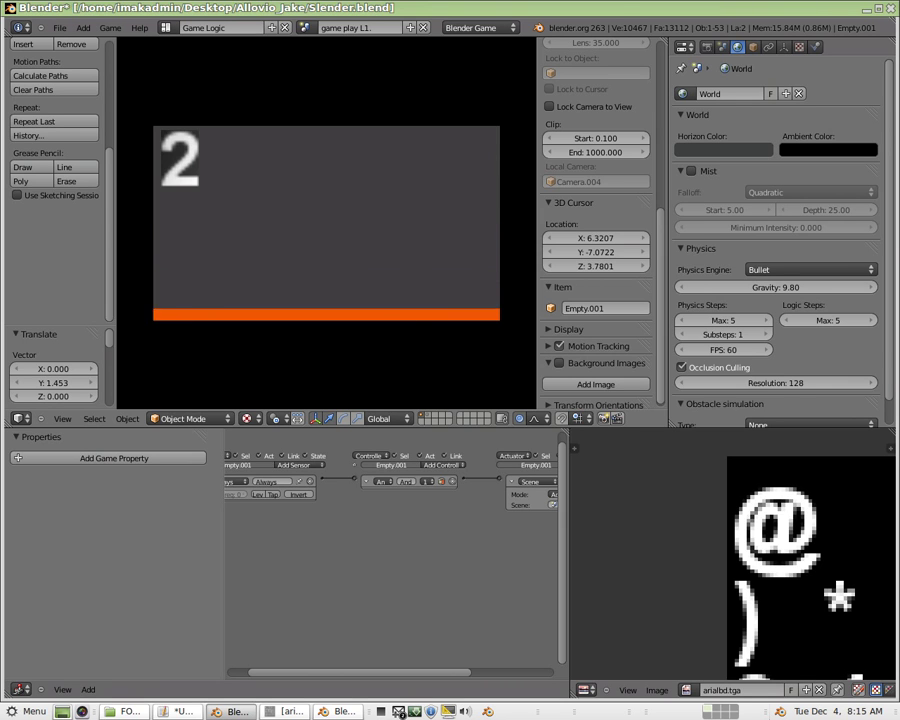
pyautogui.press('Escape')
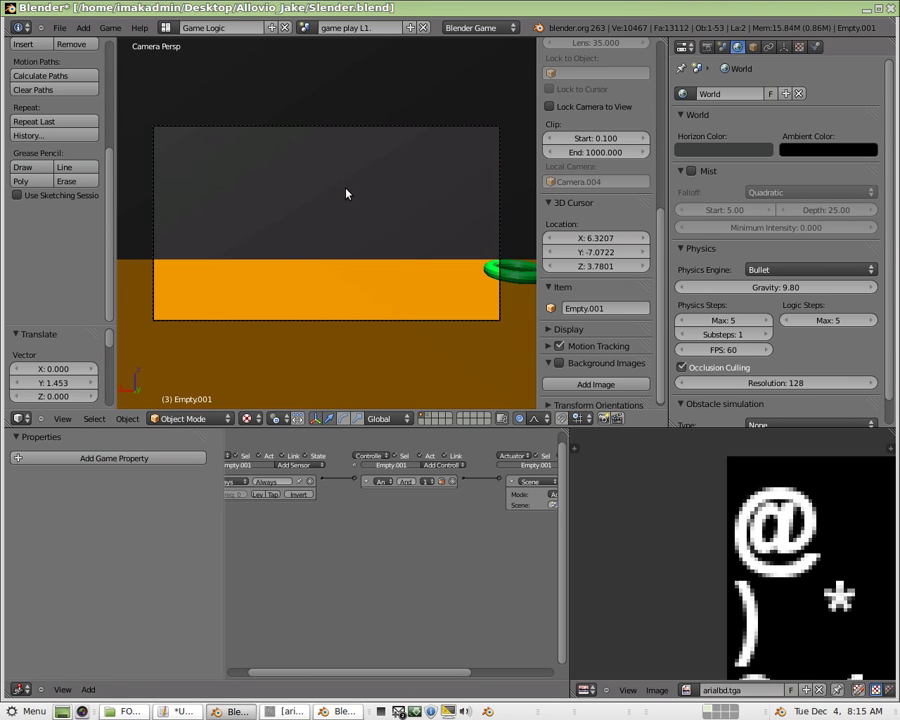